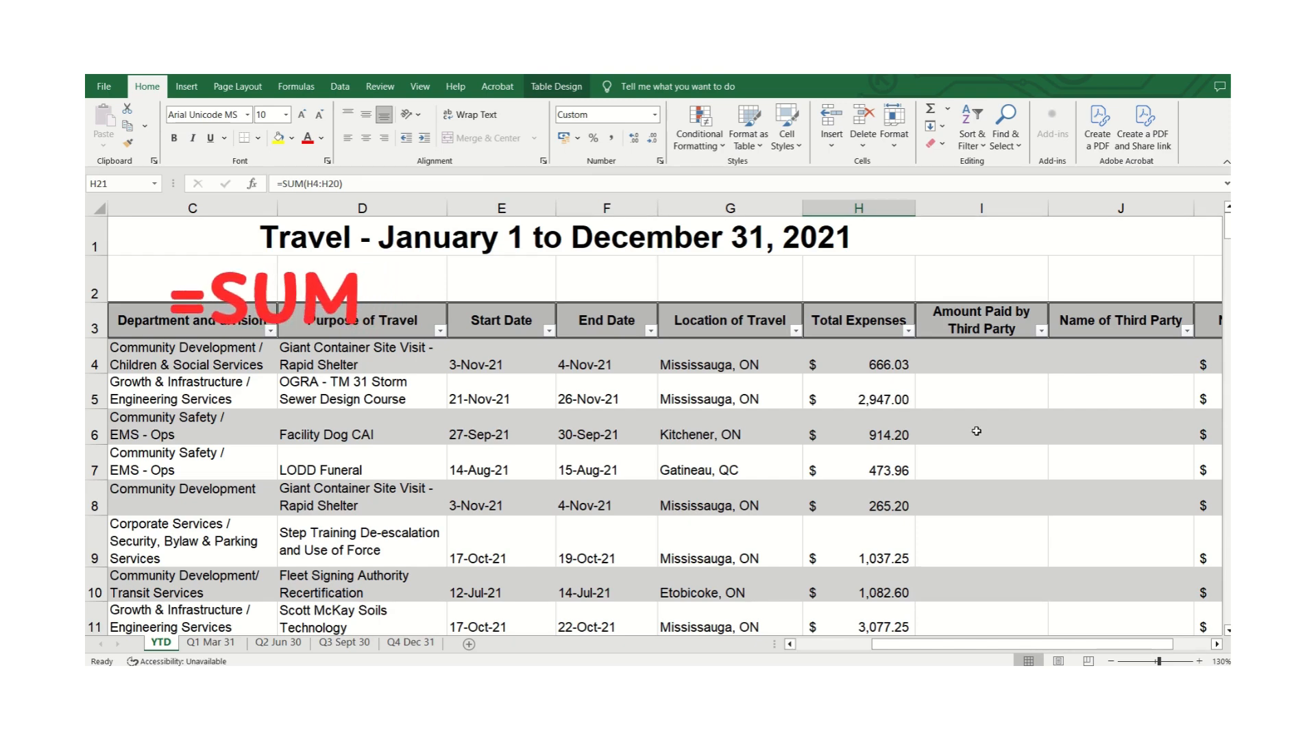
Clear the existing total from the Total Expenses cell H21.
left_click(1217, 644)
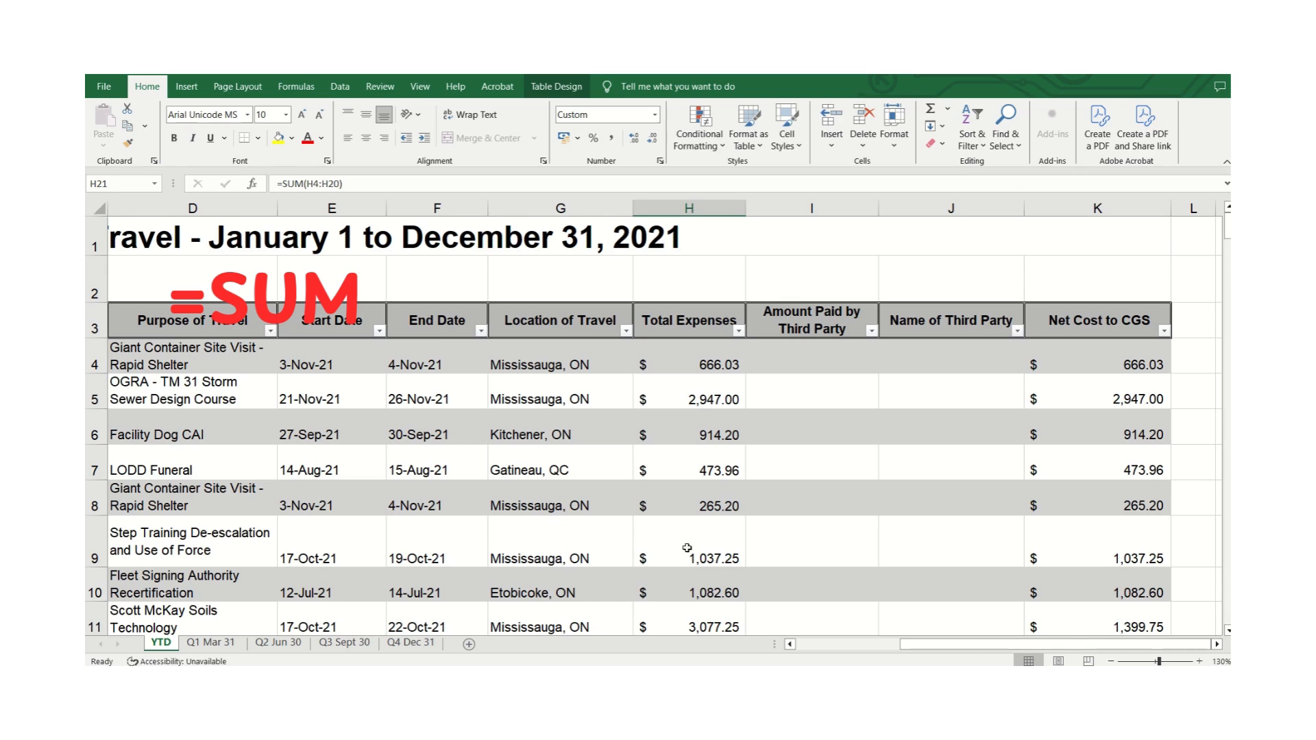
scroll(688, 549, "down", 4)
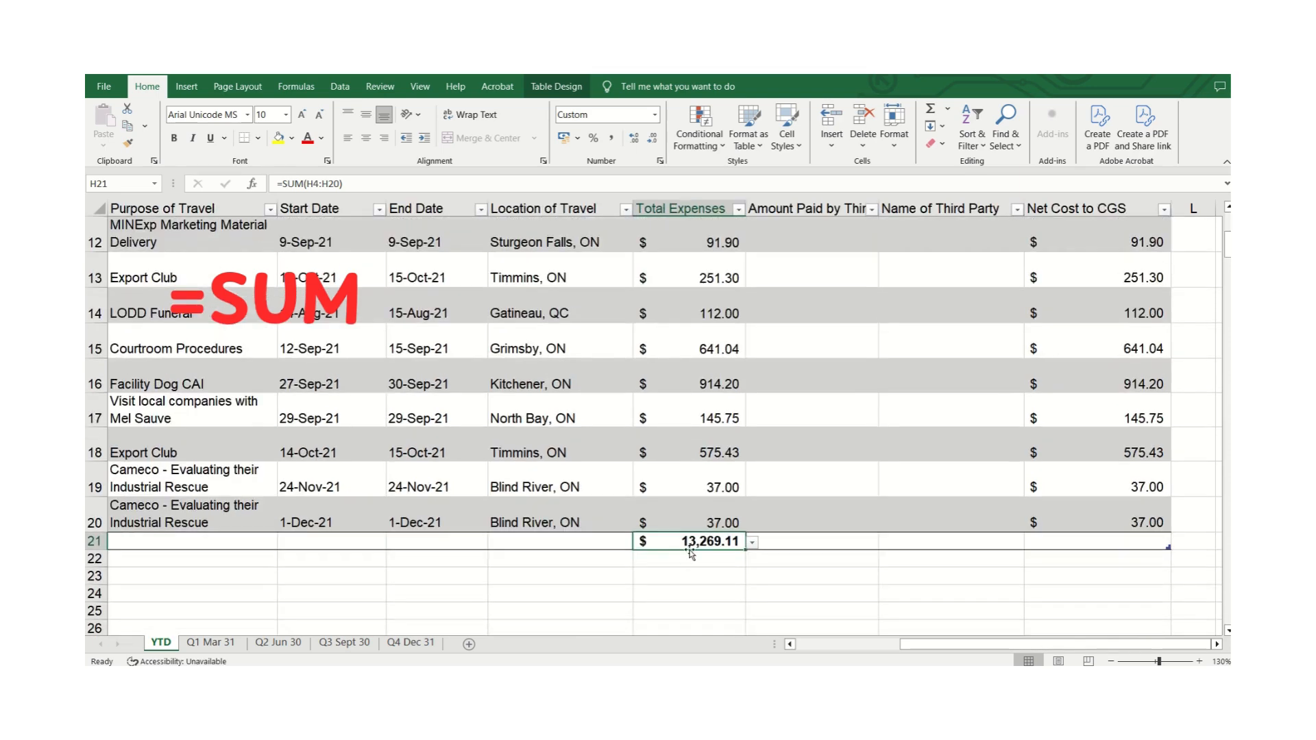
key("Delete")
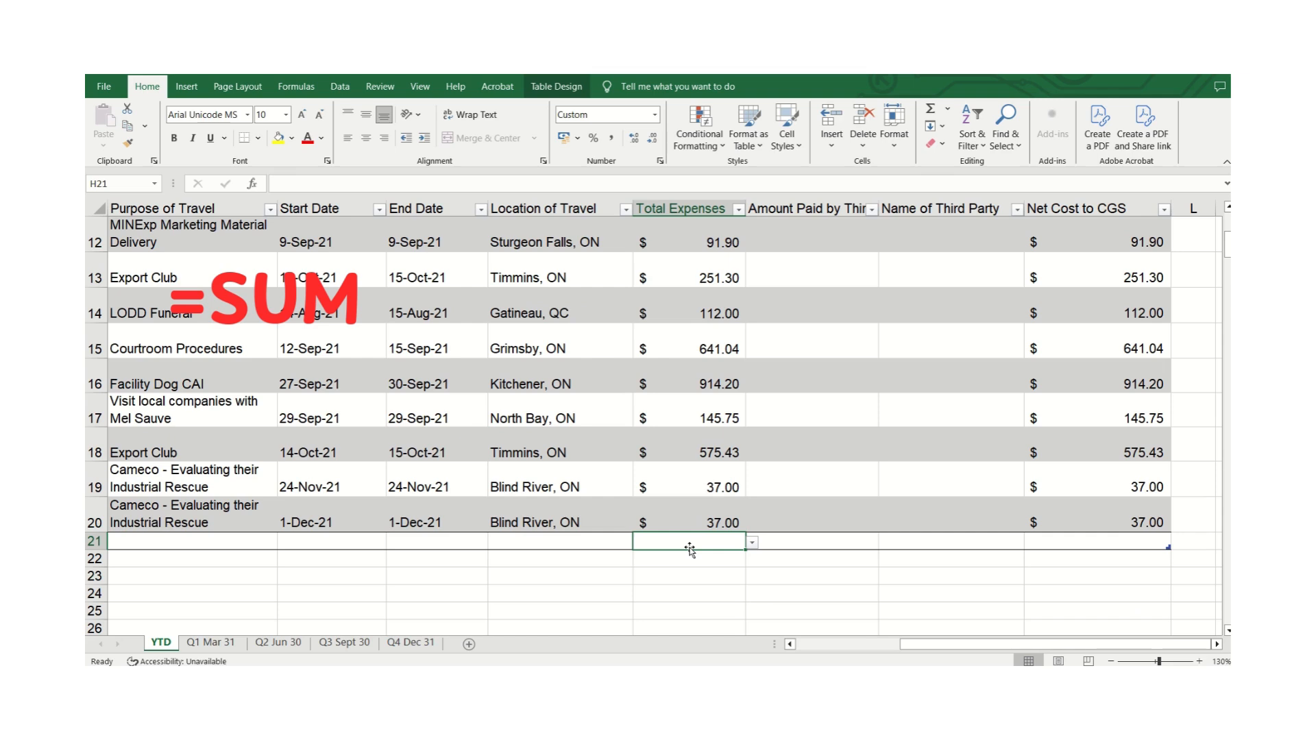
Enter the formula =SUM(H4:H20) in H21, then clear it again.
type("=SUM")
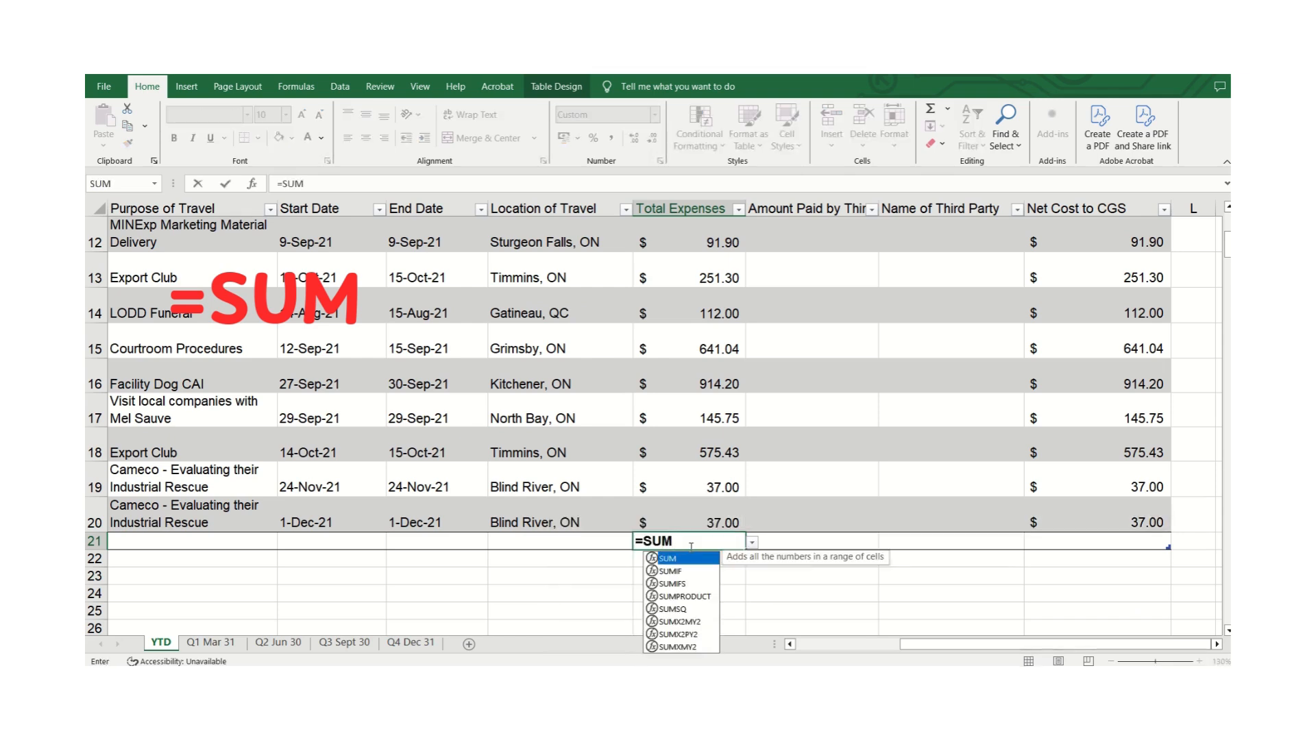
type("(")
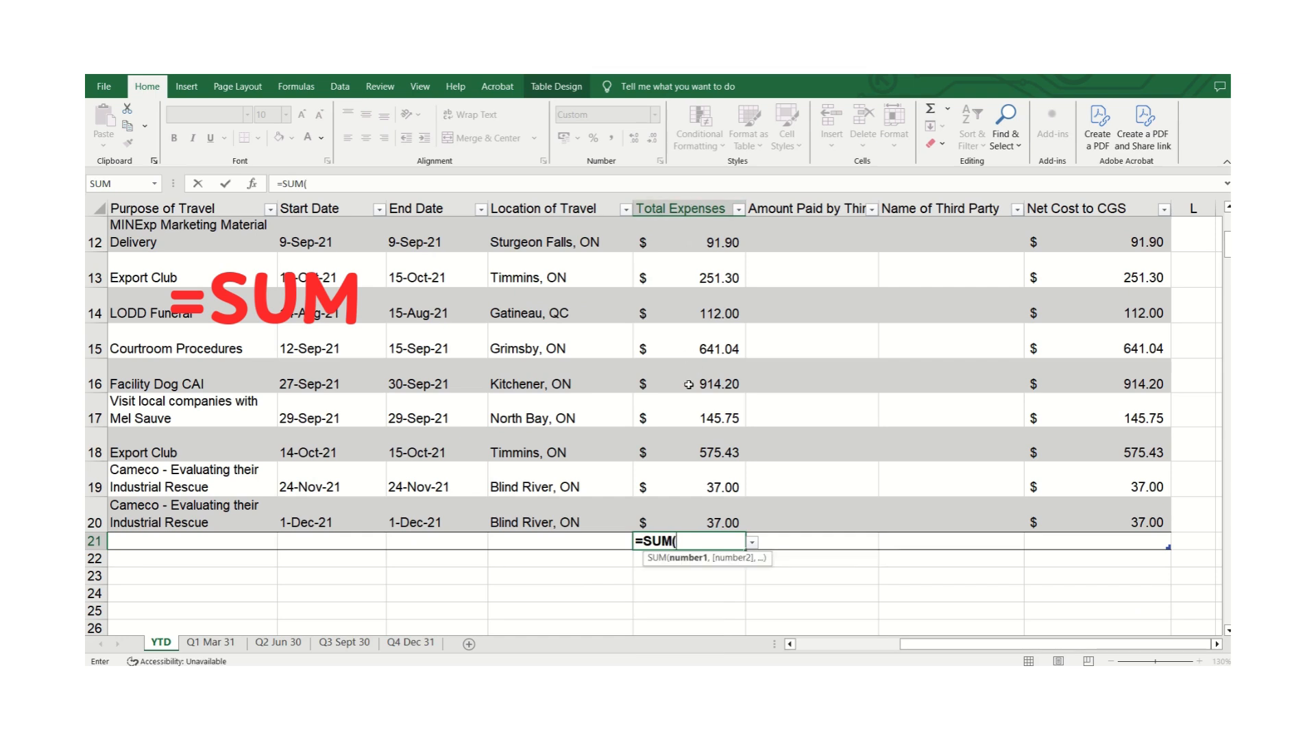
scroll(688, 385, "up", 4)
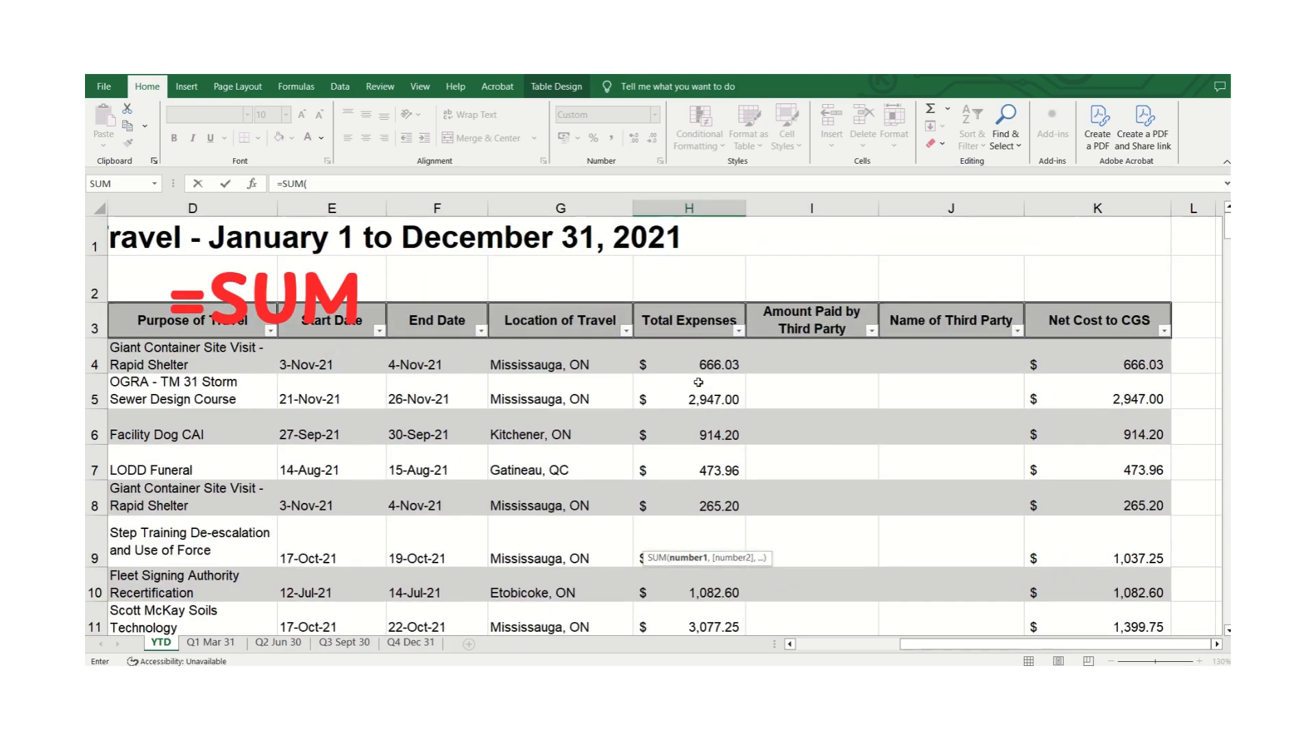
scroll(716, 463, "down", 4)
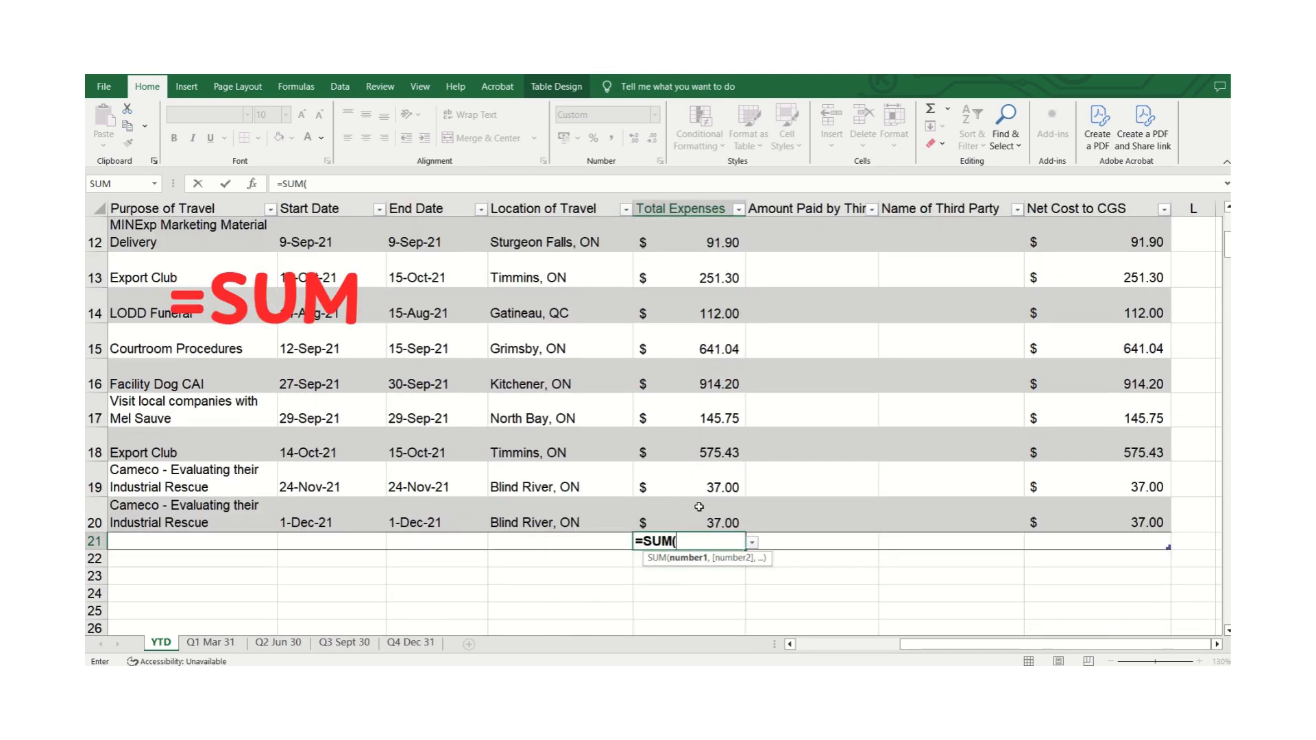
type("H4:H20")
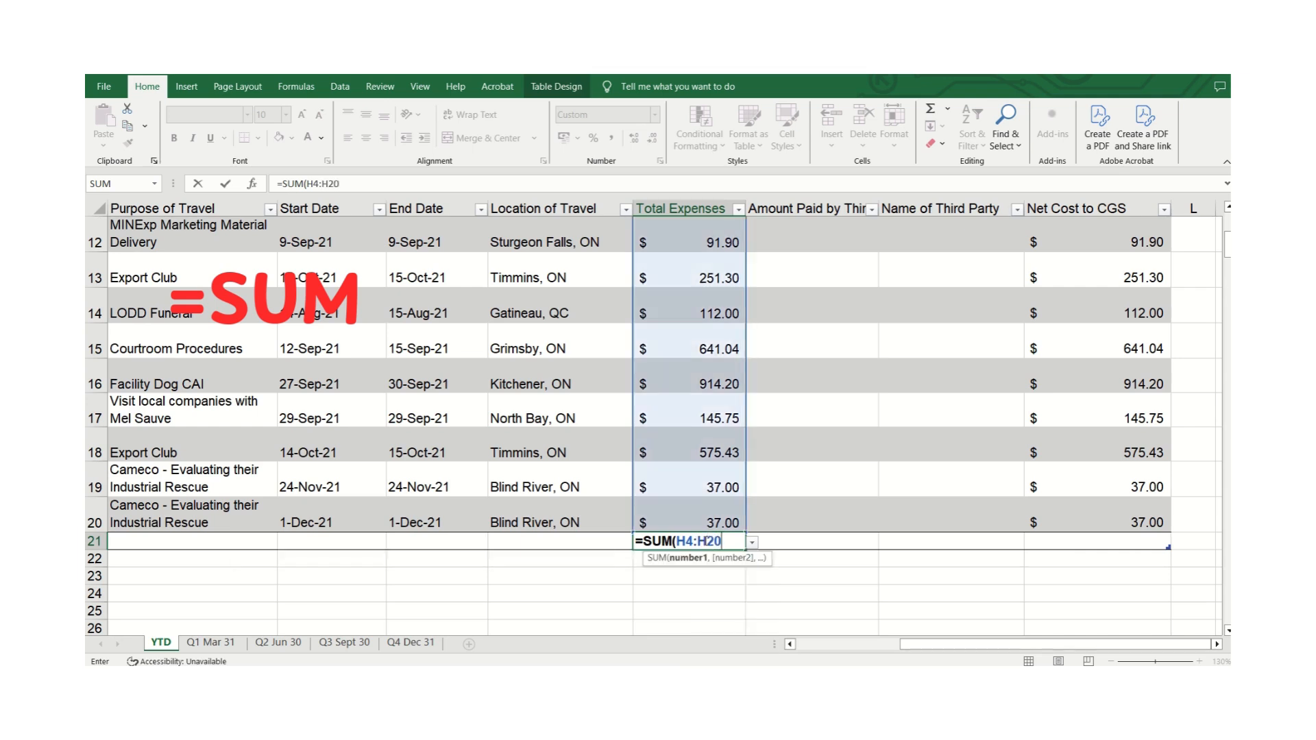
type(")")
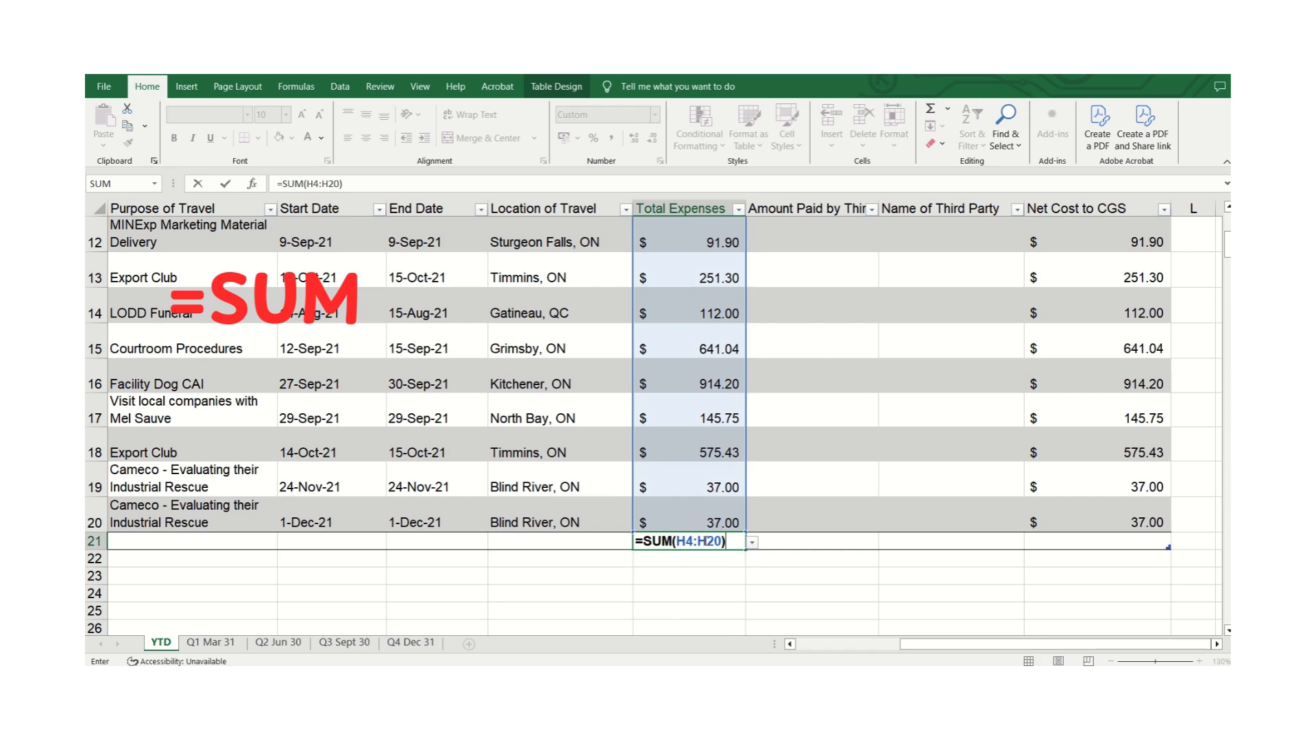
key("Tab")
left_click(698, 541)
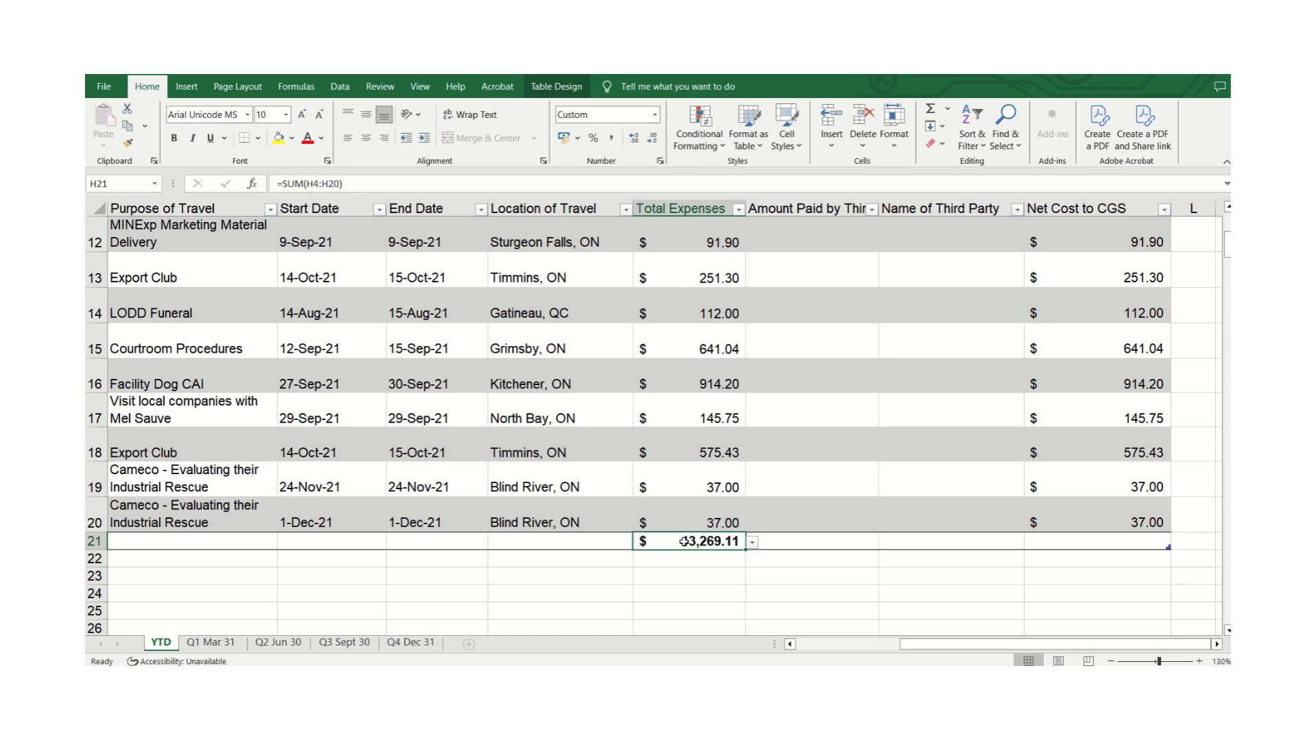
key("Delete")
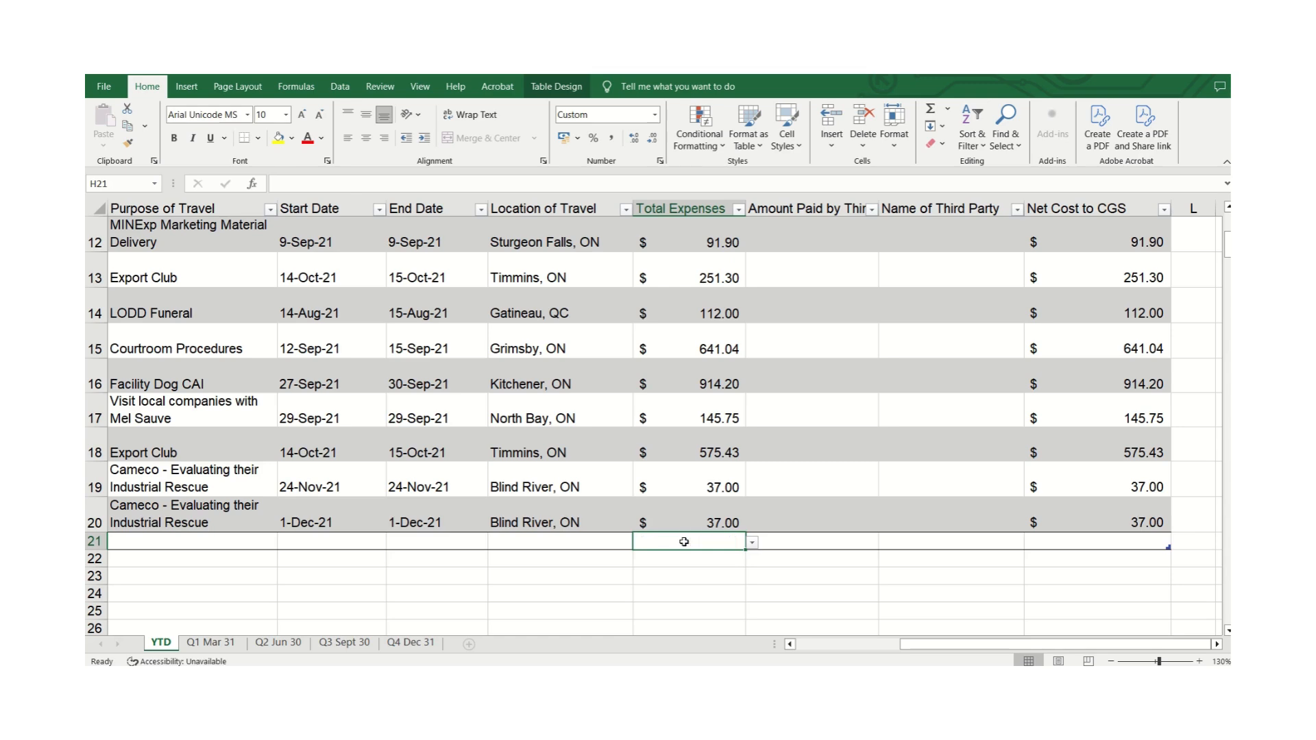
AutoSum the Total Expenses values H4:H20 into H21, then clear the result.
scroll(684, 541, "up", 4)
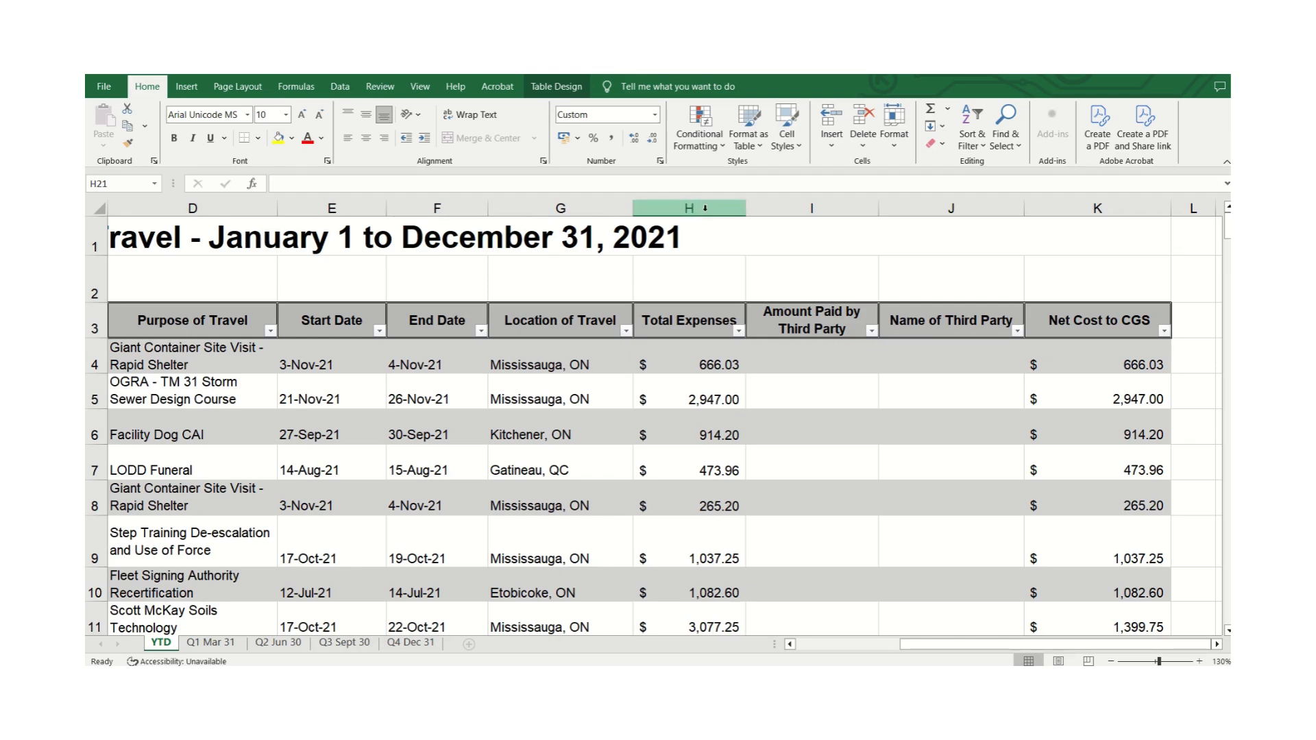
left_click(703, 208)
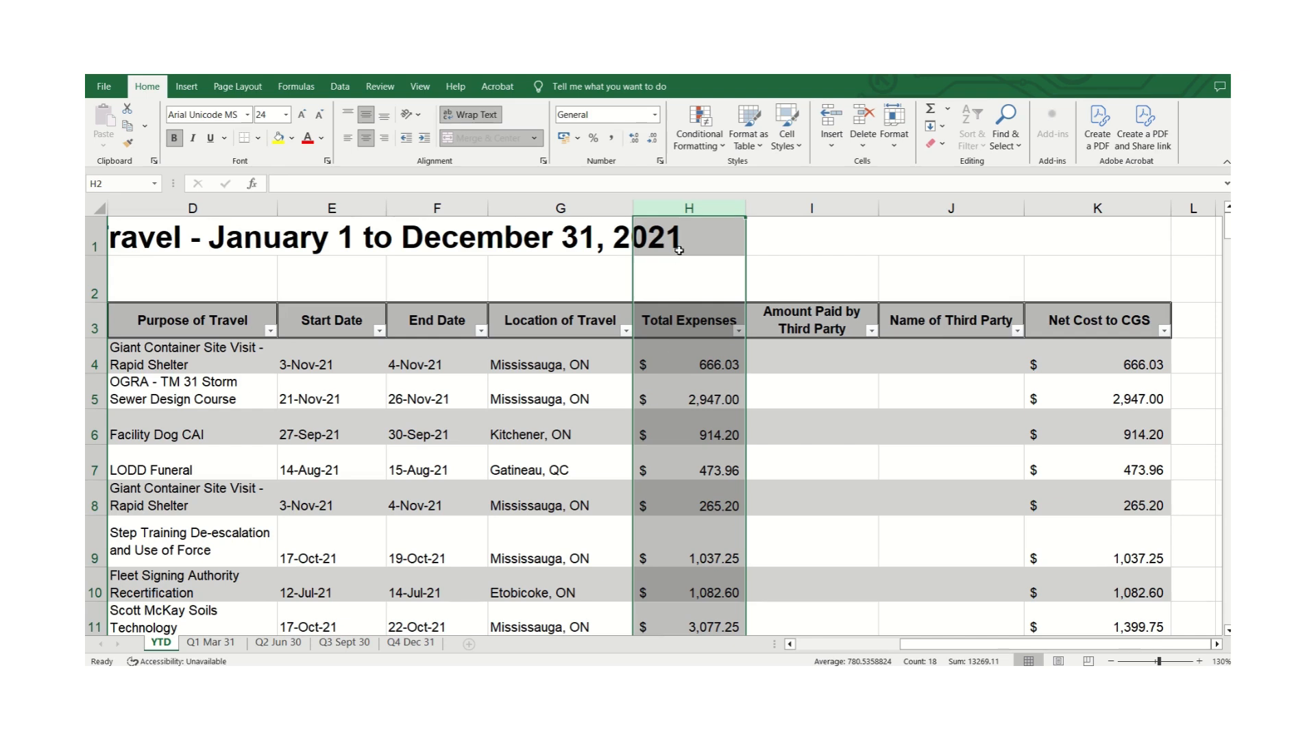
left_click(689, 354)
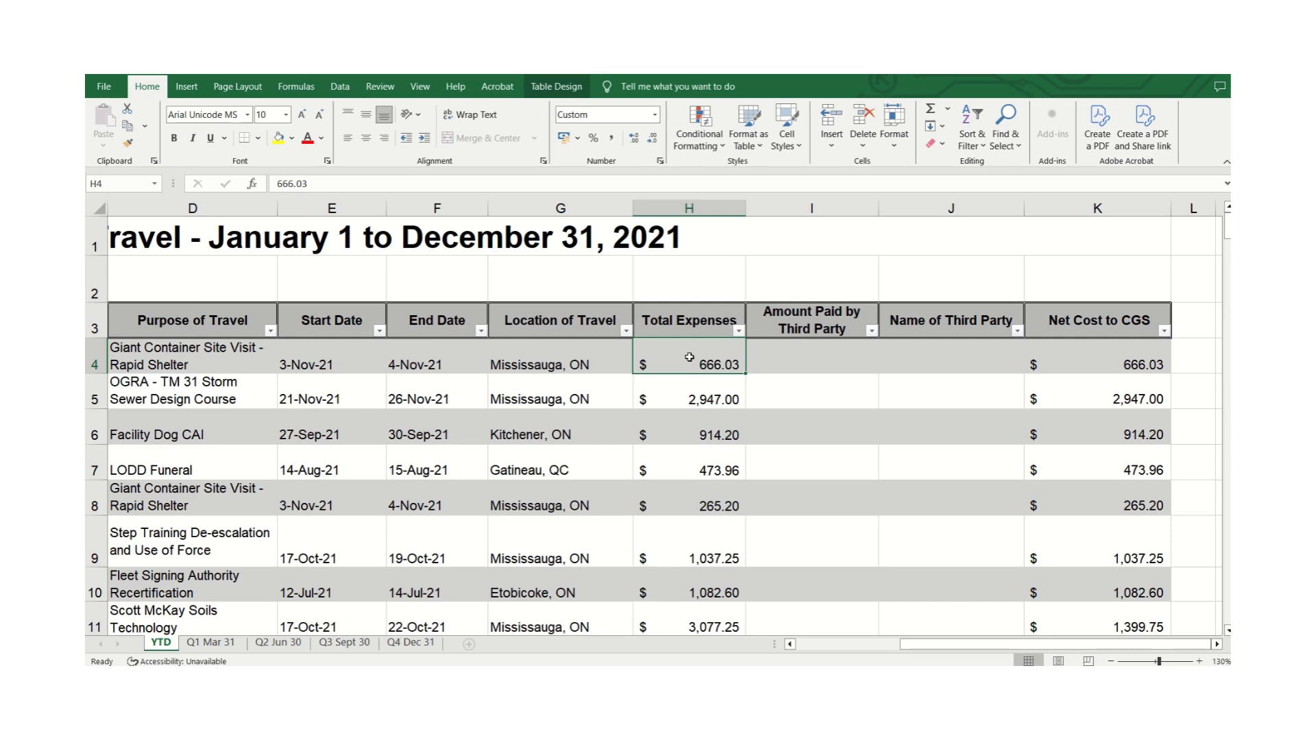
key("ctrl+Down")
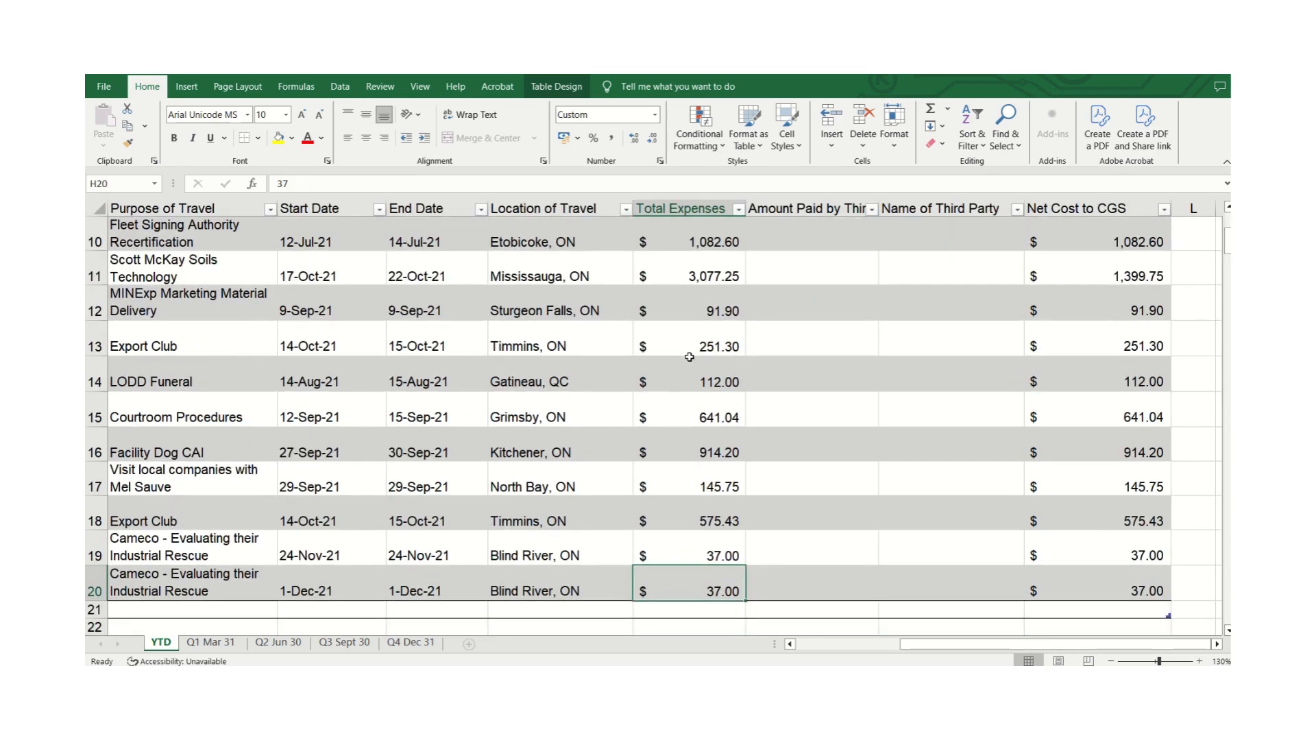
left_click(686, 614)
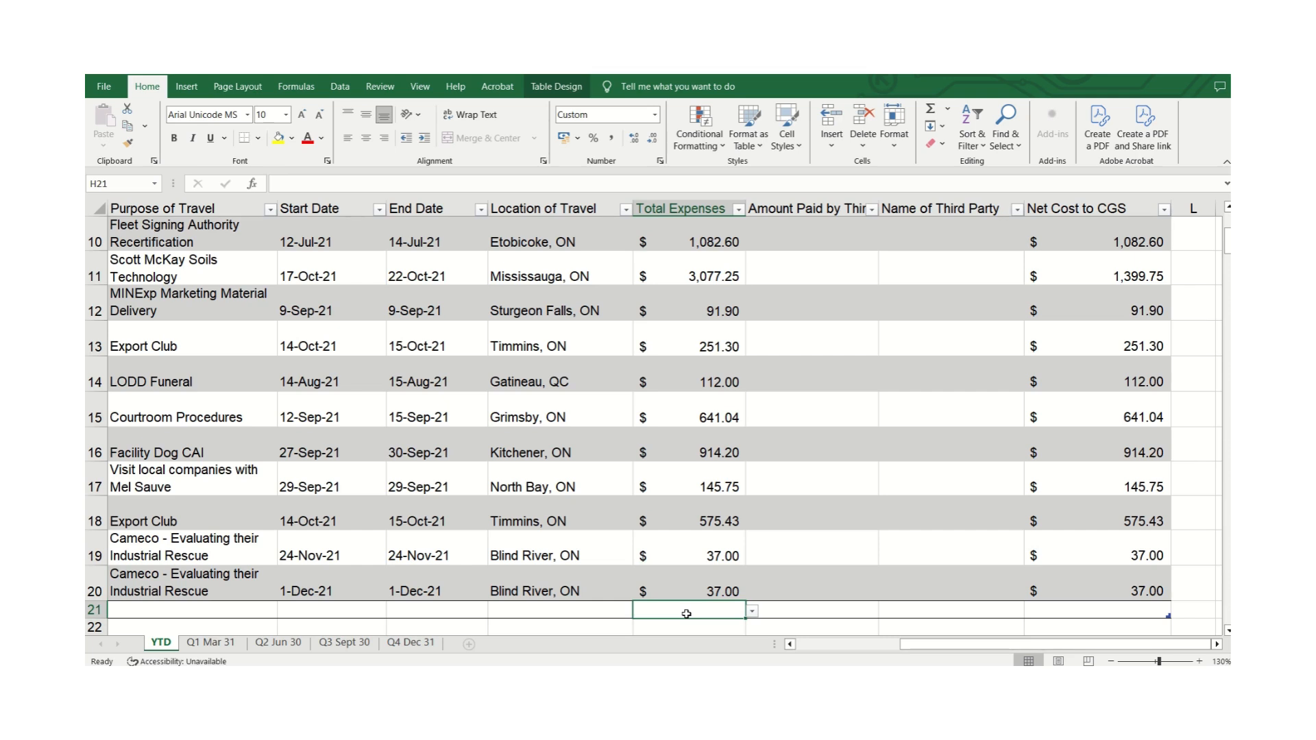
key("alt+equal")
key("Return")
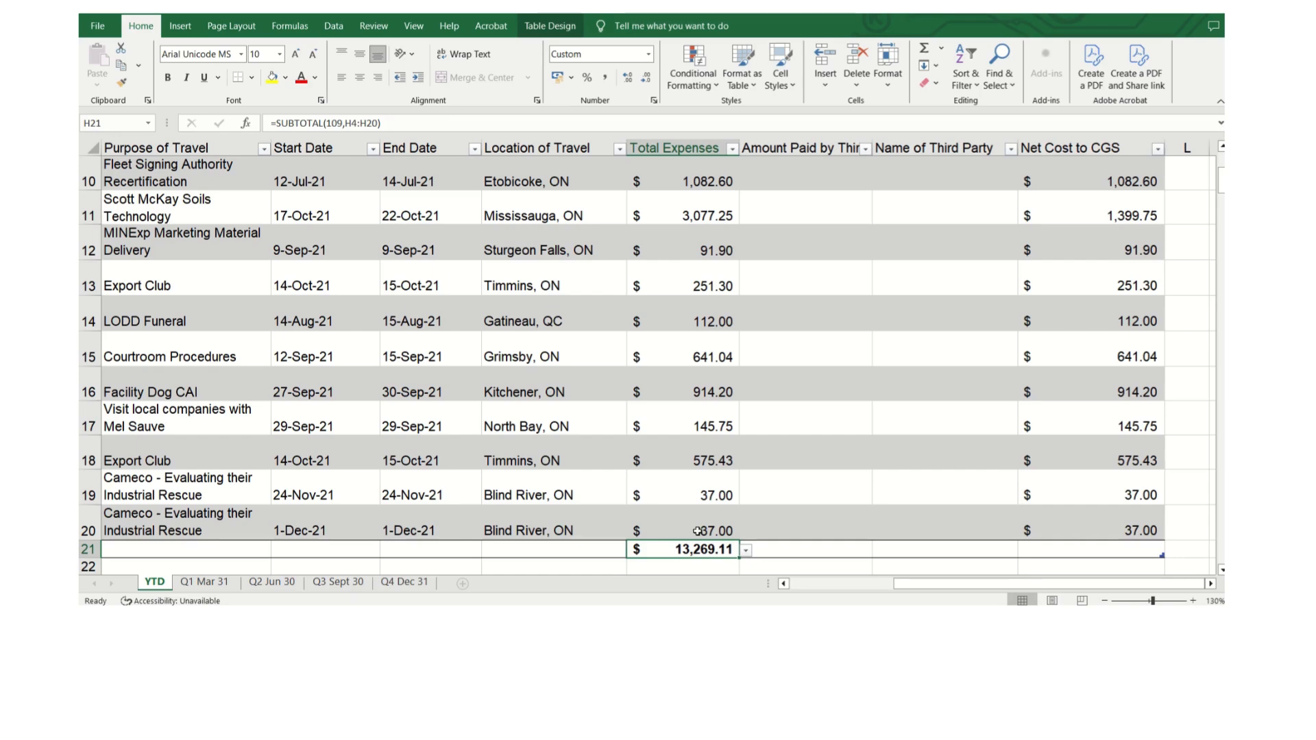
scroll(697, 531, "up", 3)
scroll(697, 531, "down", 4)
key("Delete")
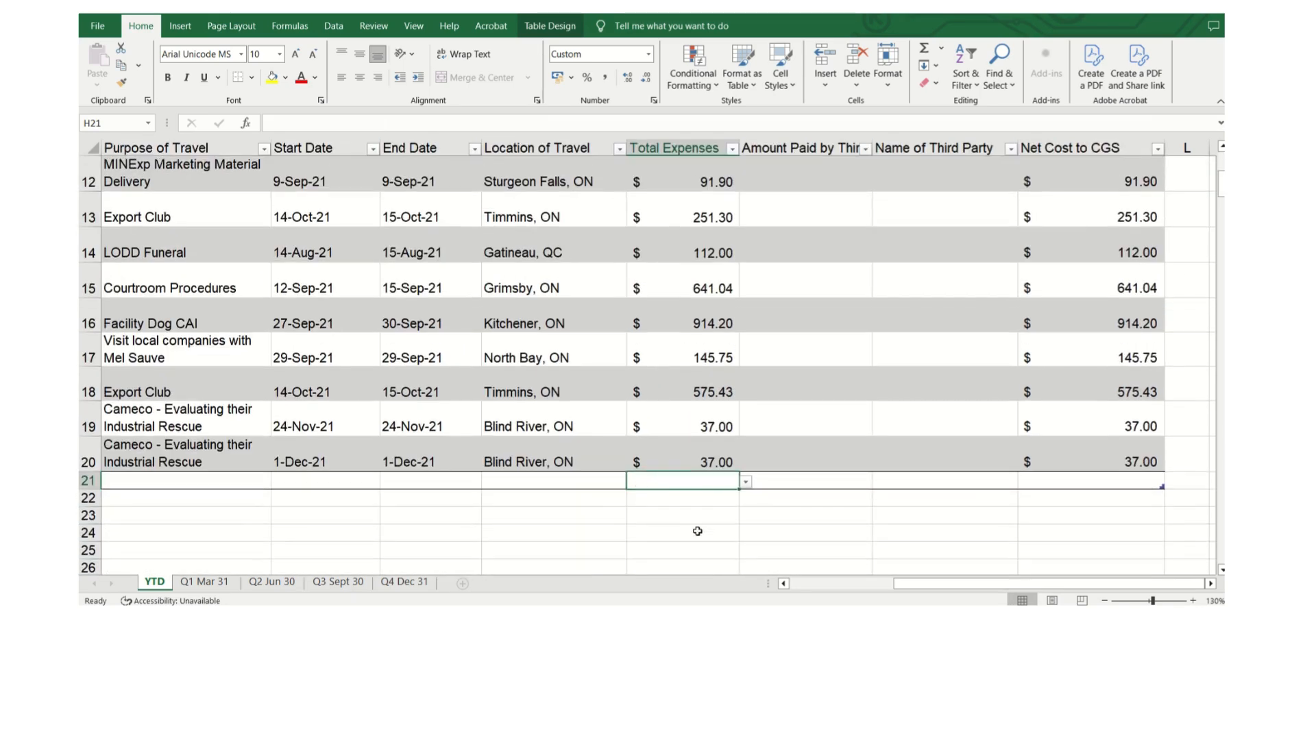
Insert a Sum total in H21 through the AutoSum menu, then delete it.
scroll(696, 531, "up", 4)
left_click(679, 296)
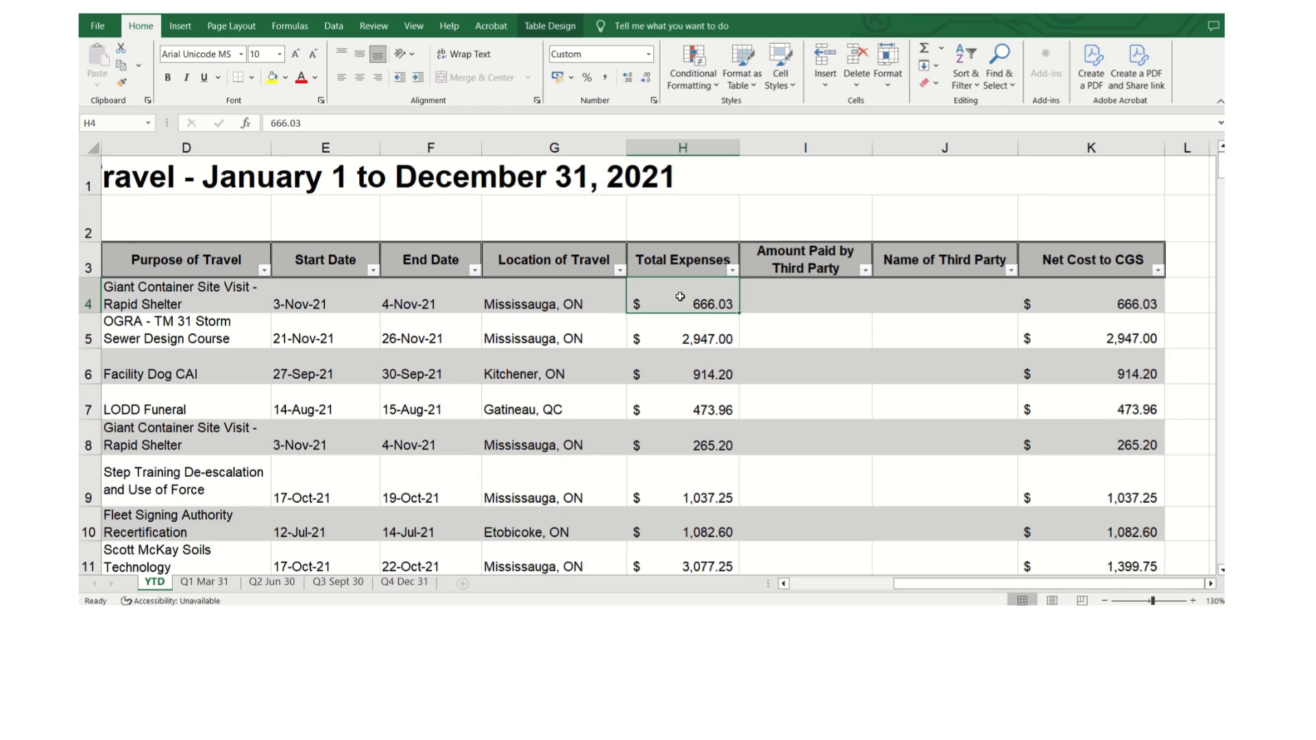
key("ctrl+Down")
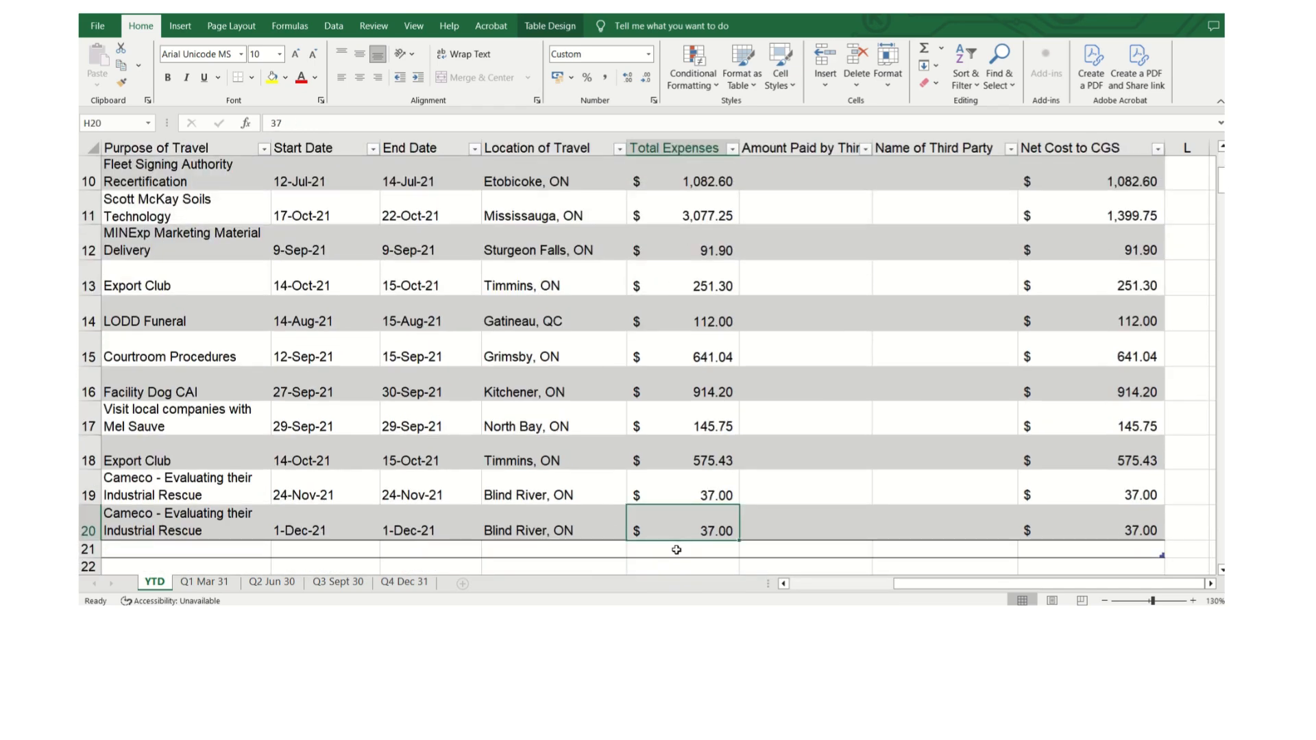
left_click(676, 550)
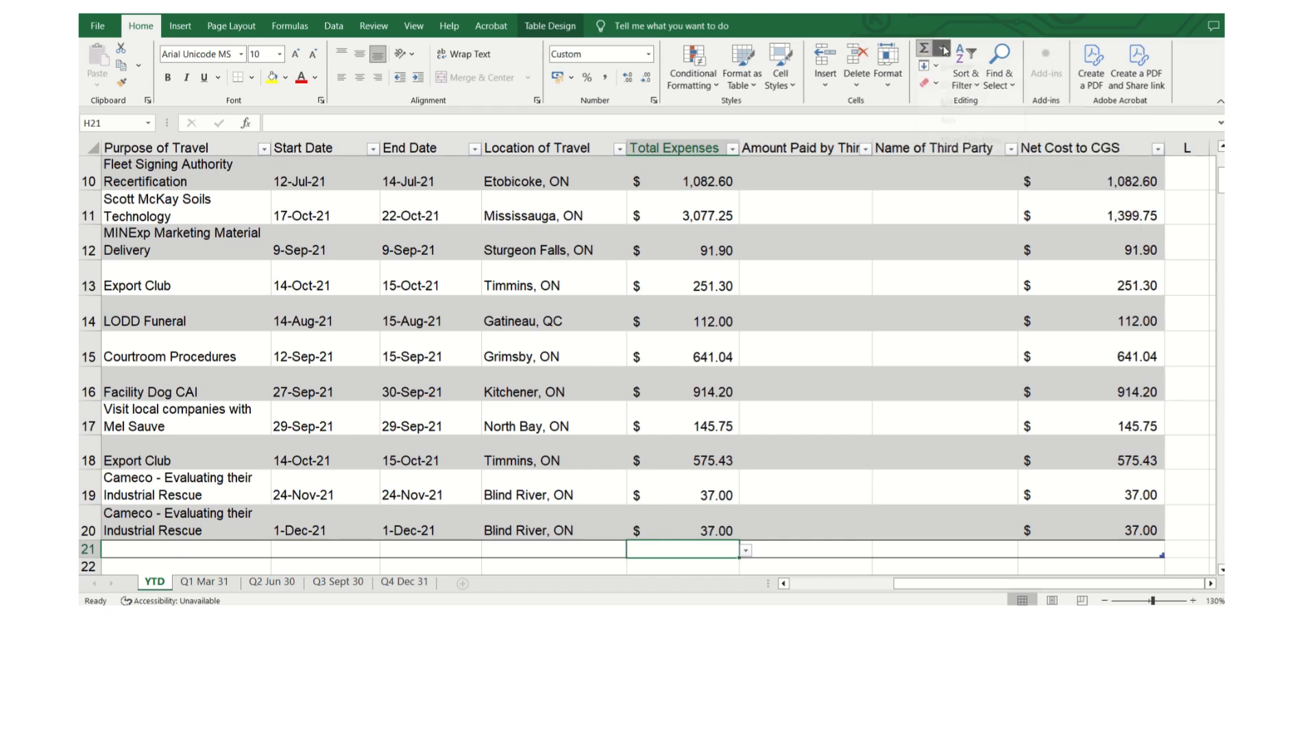
left_click(943, 50)
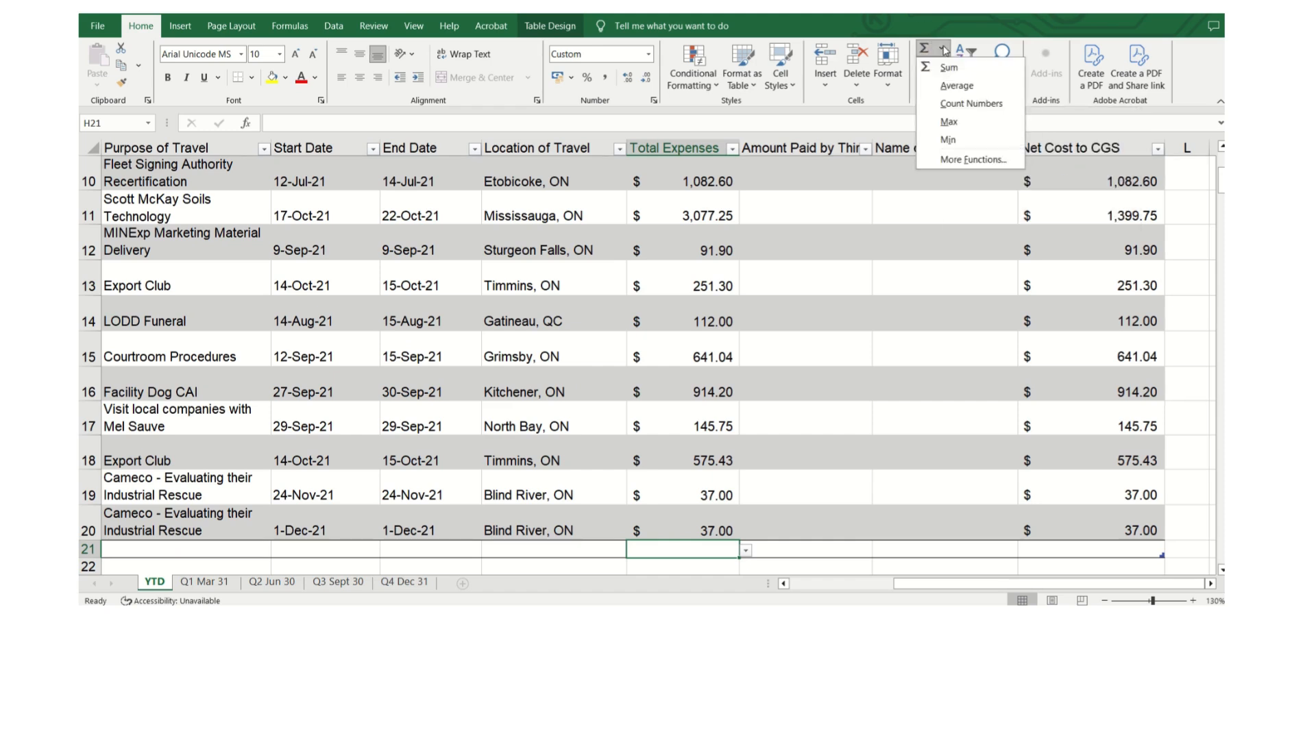
left_click(969, 71)
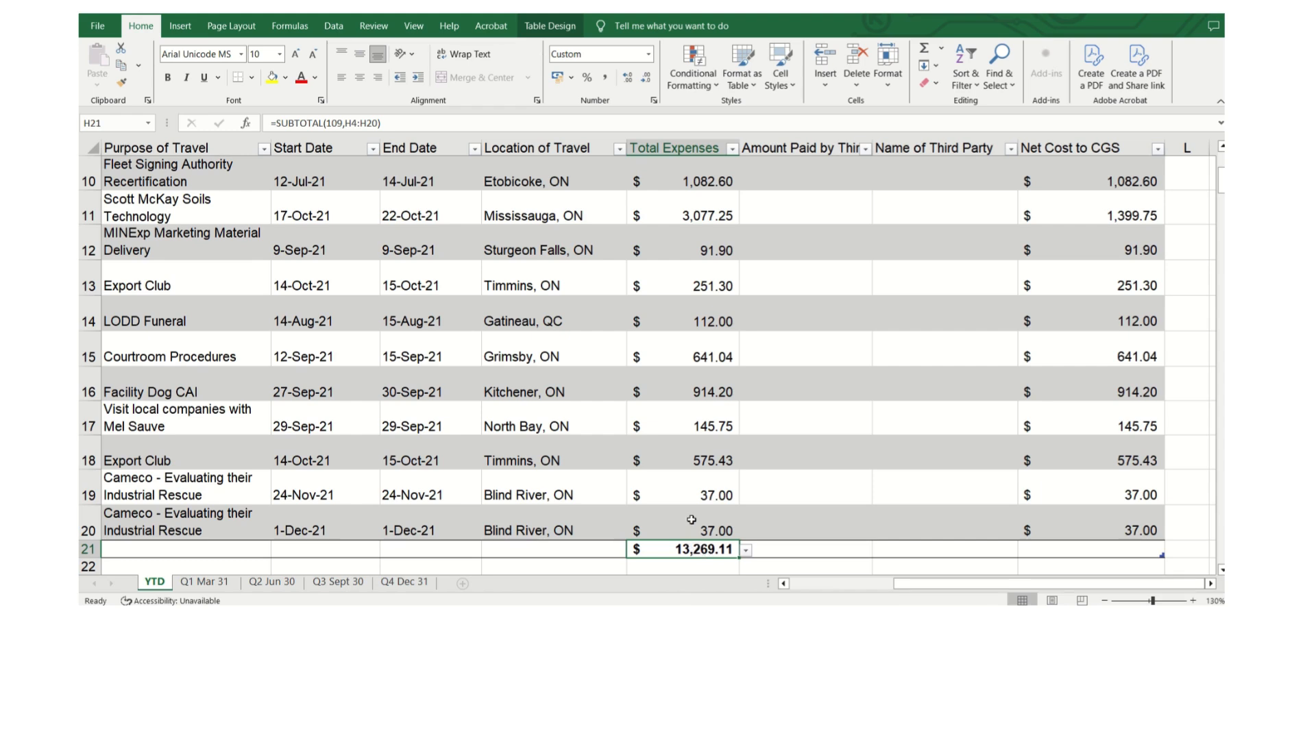
key("Delete")
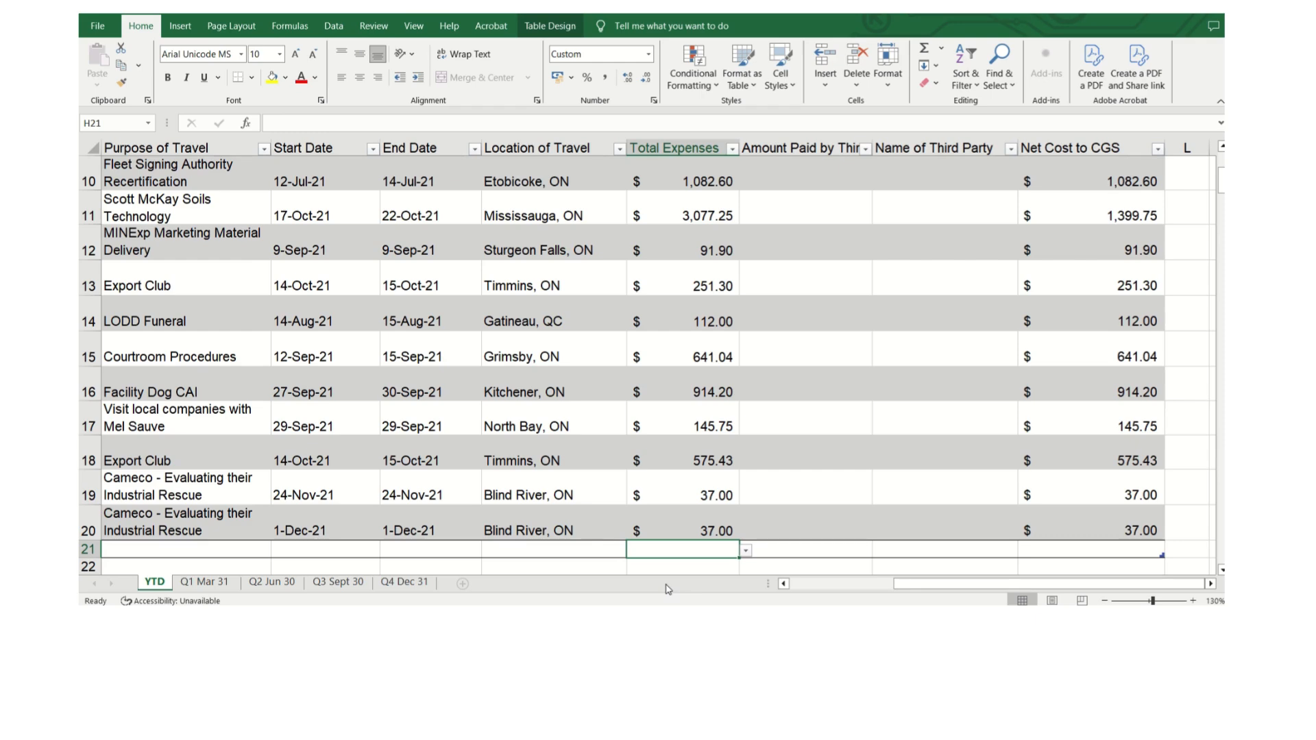
Select a cell in the travel table and switch on its Total Row option.
left_click_drag(899, 586, 799, 587)
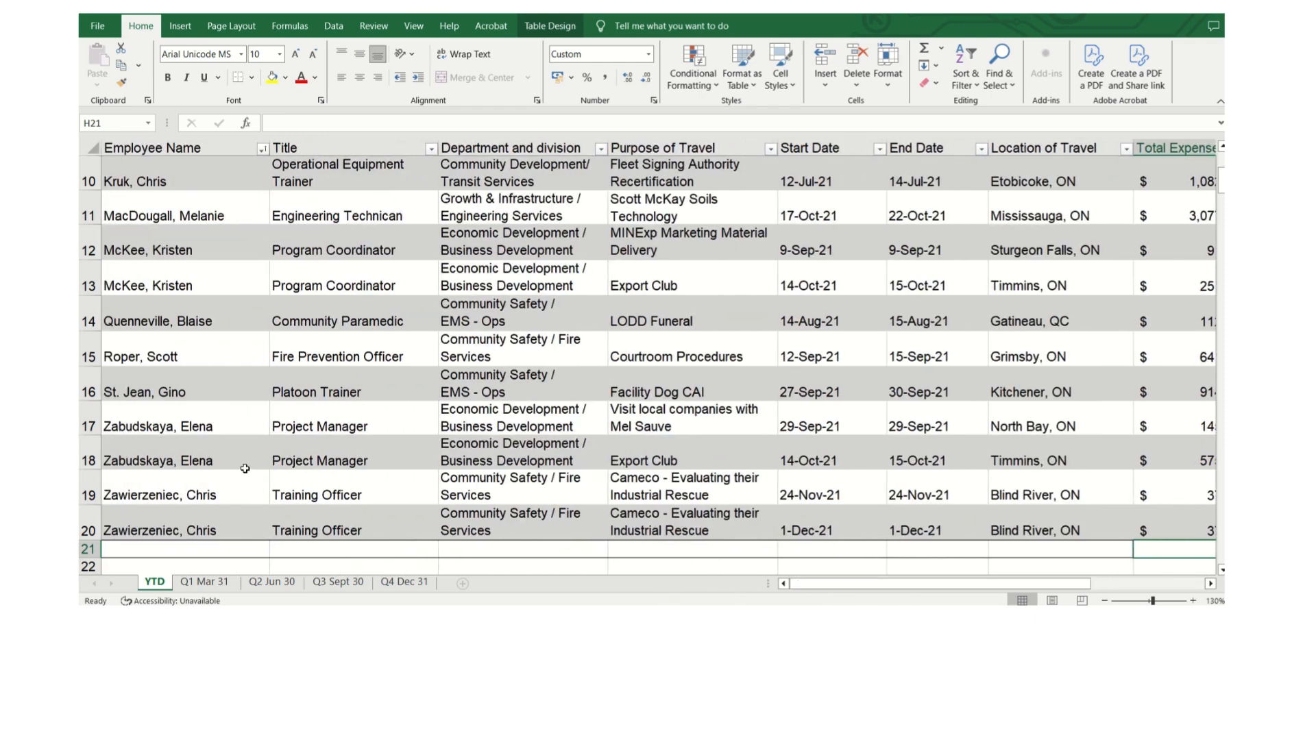
scroll(244, 468, "up", 3)
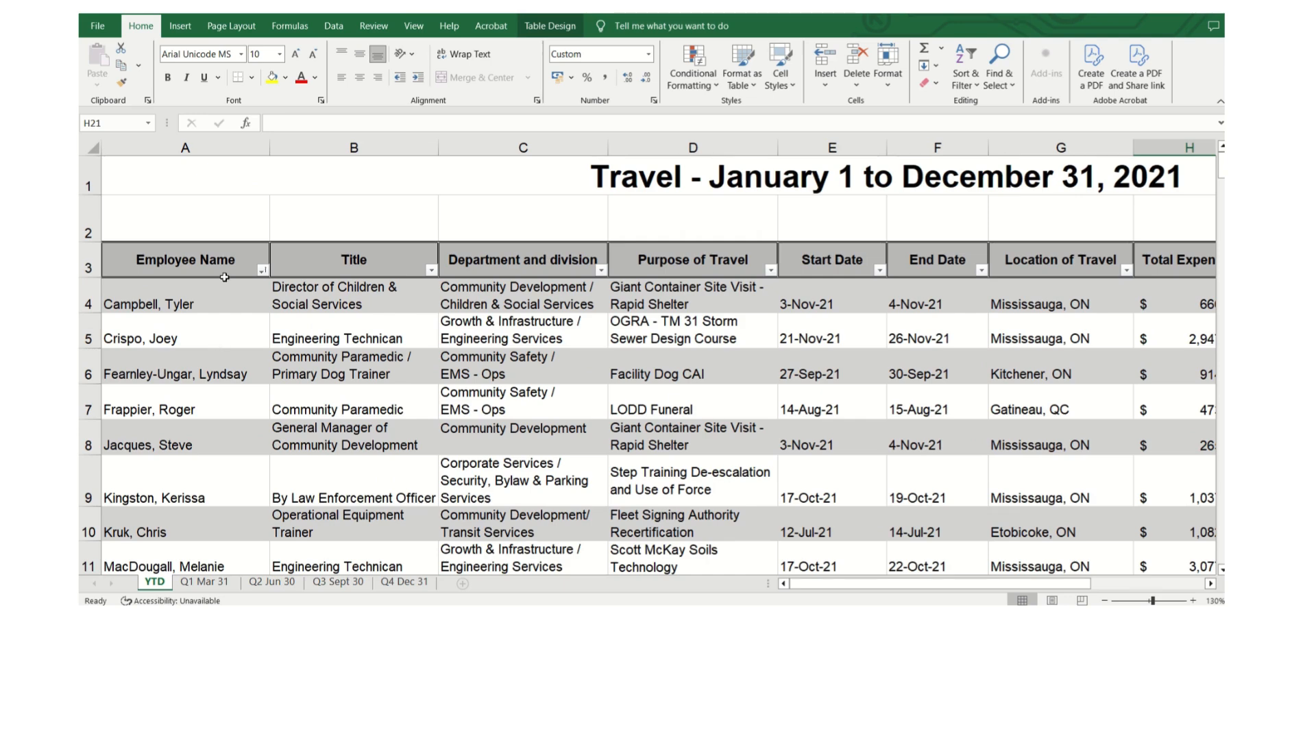
left_click(219, 447)
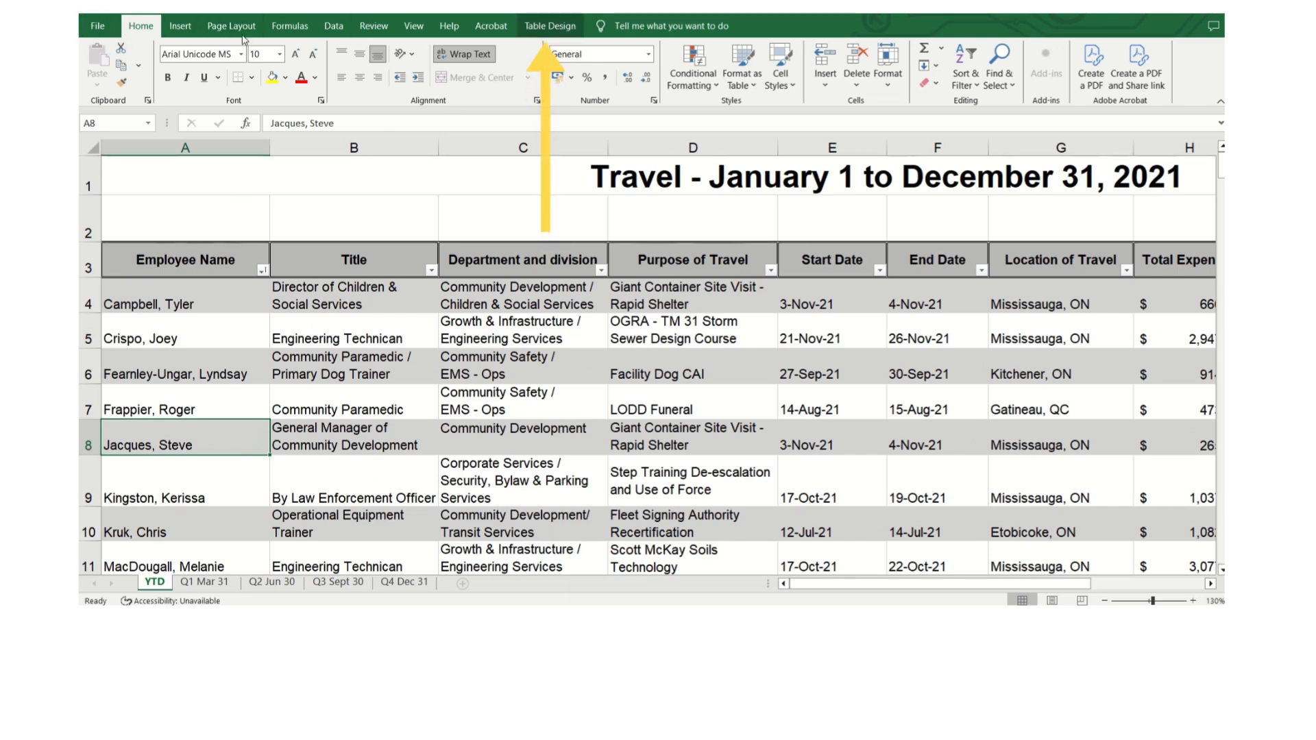
left_click(528, 30)
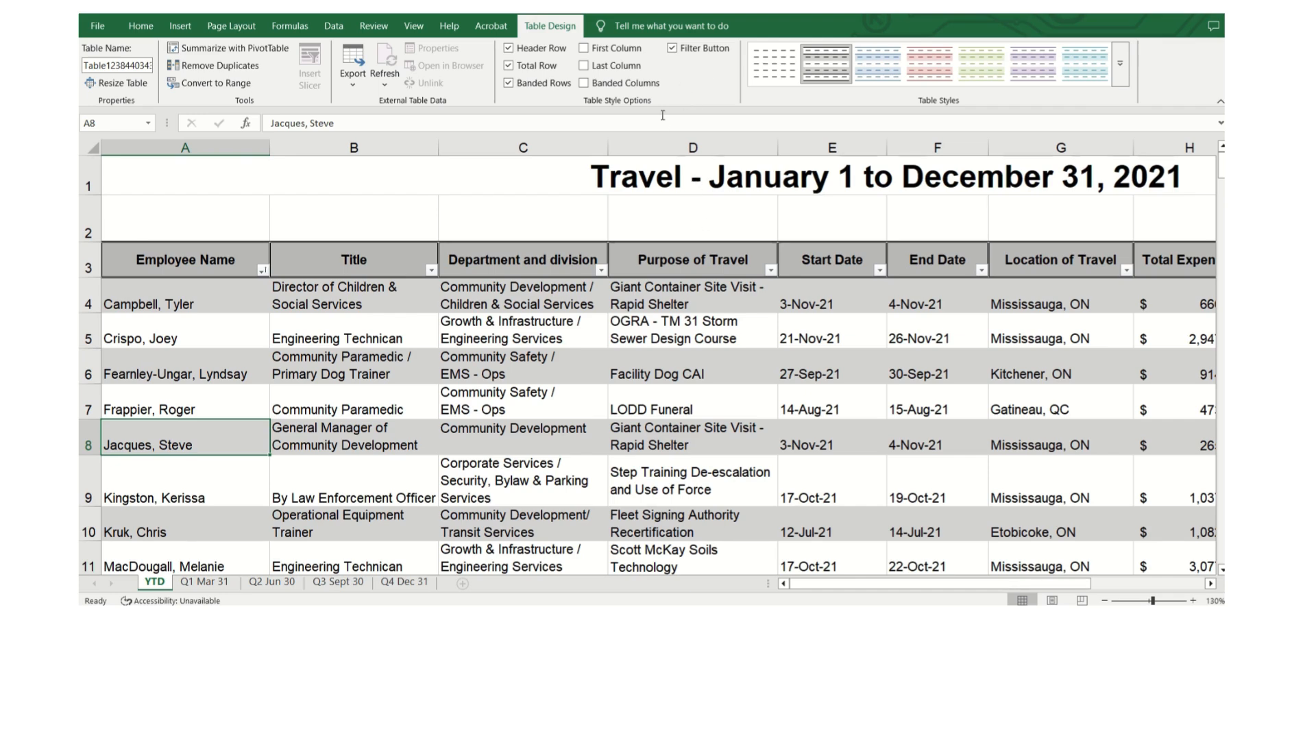
left_click(507, 66)
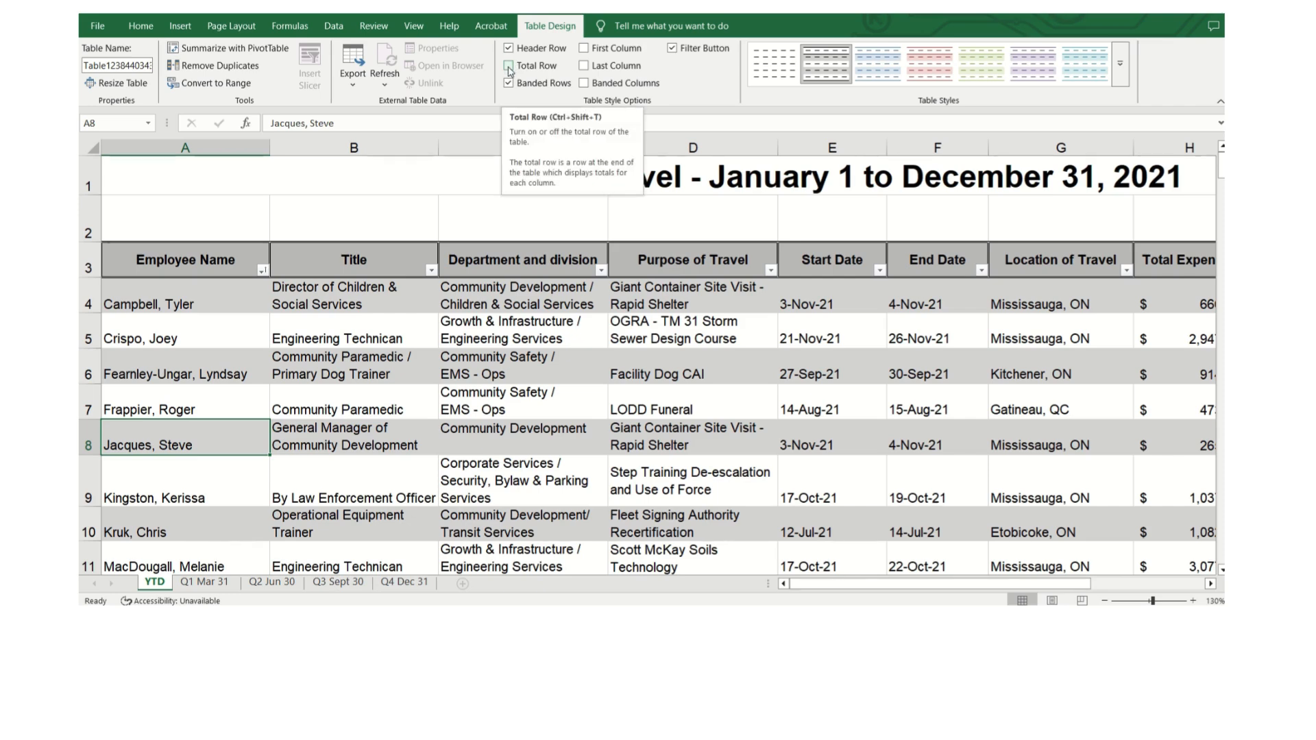
left_click(510, 69)
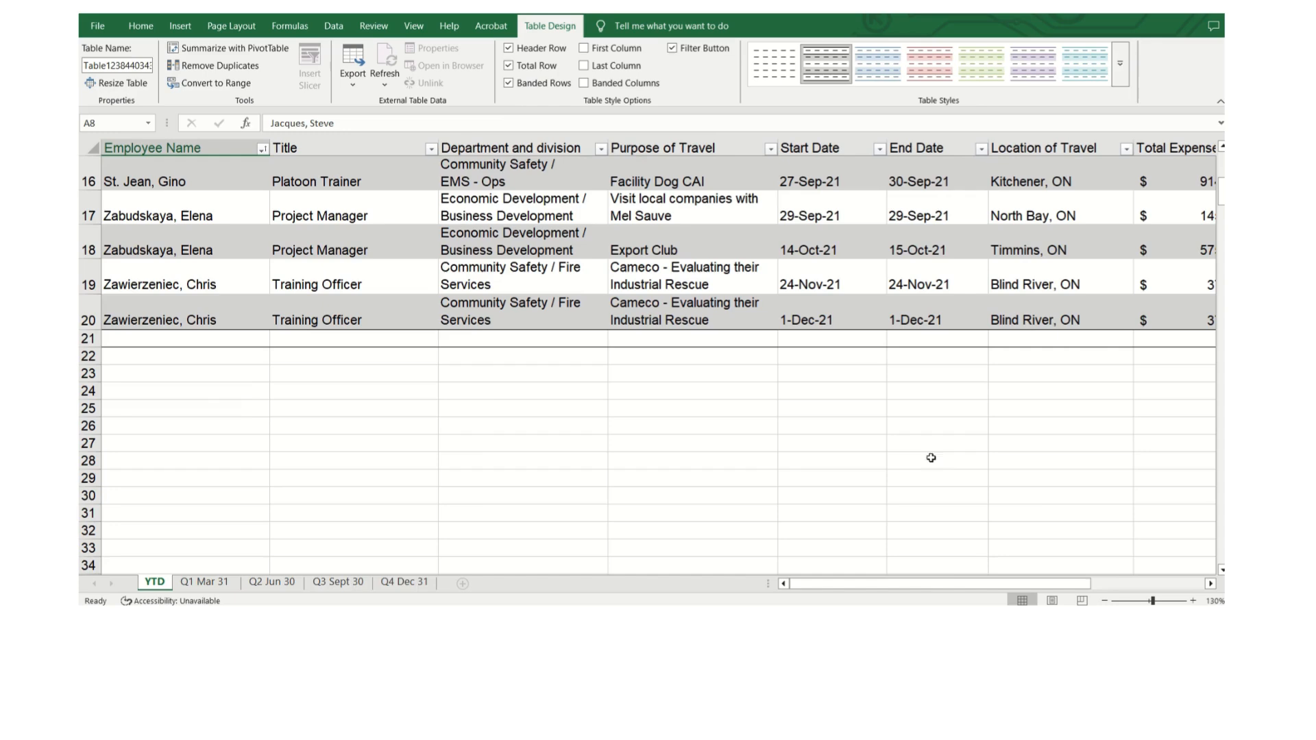
Examine the cells of the table's total row across the columns.
left_click_drag(949, 587, 1143, 584)
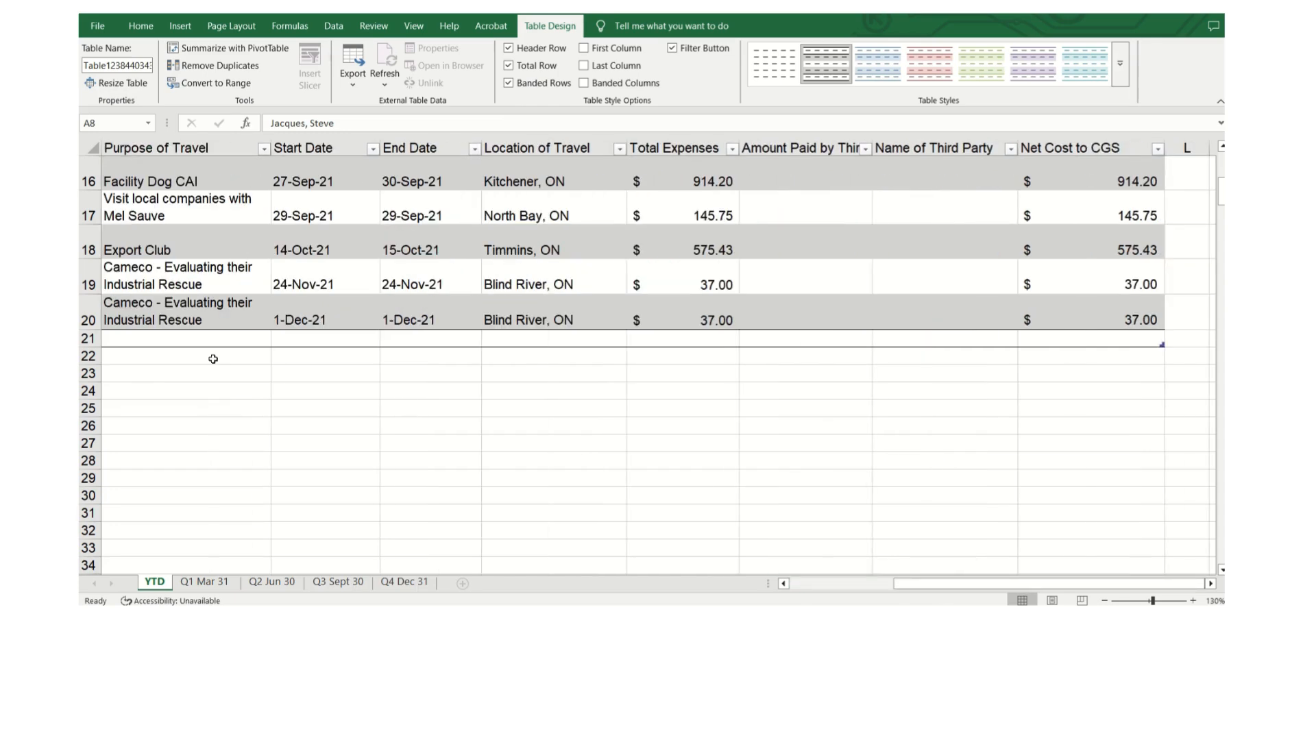
left_click(195, 340)
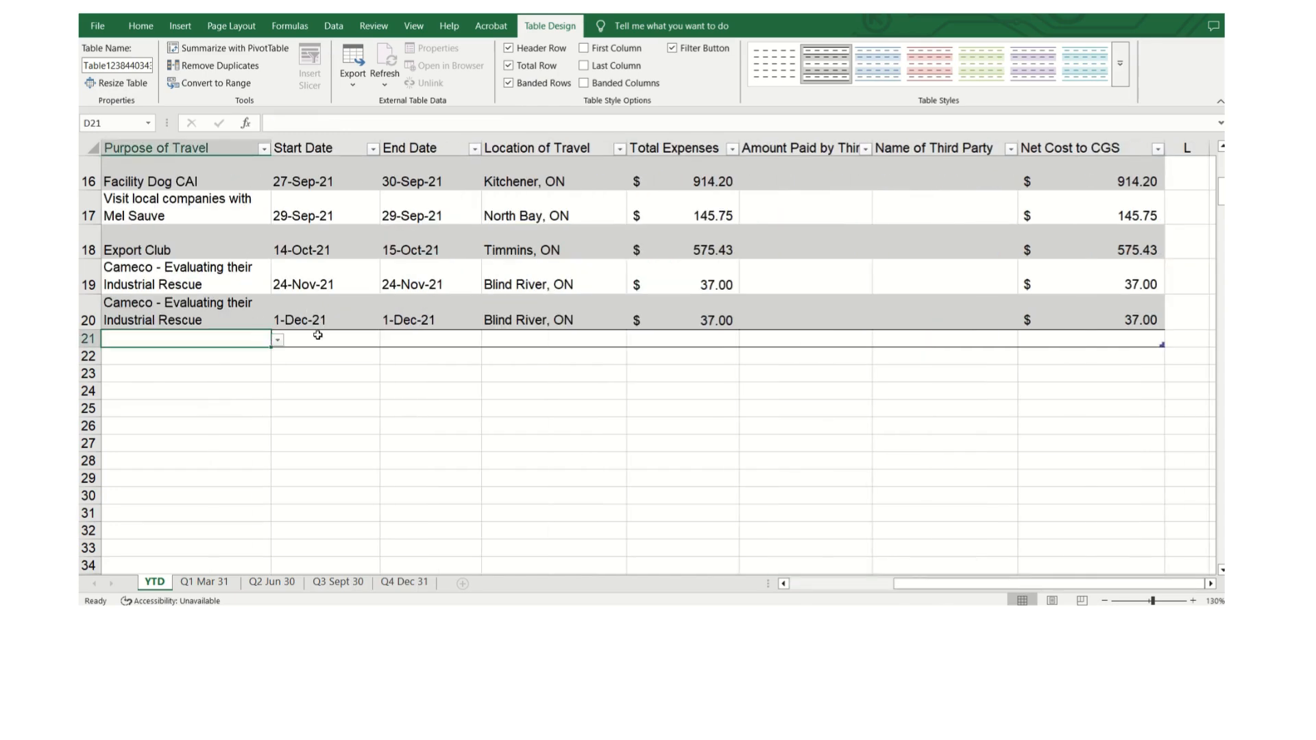
left_click(866, 583)
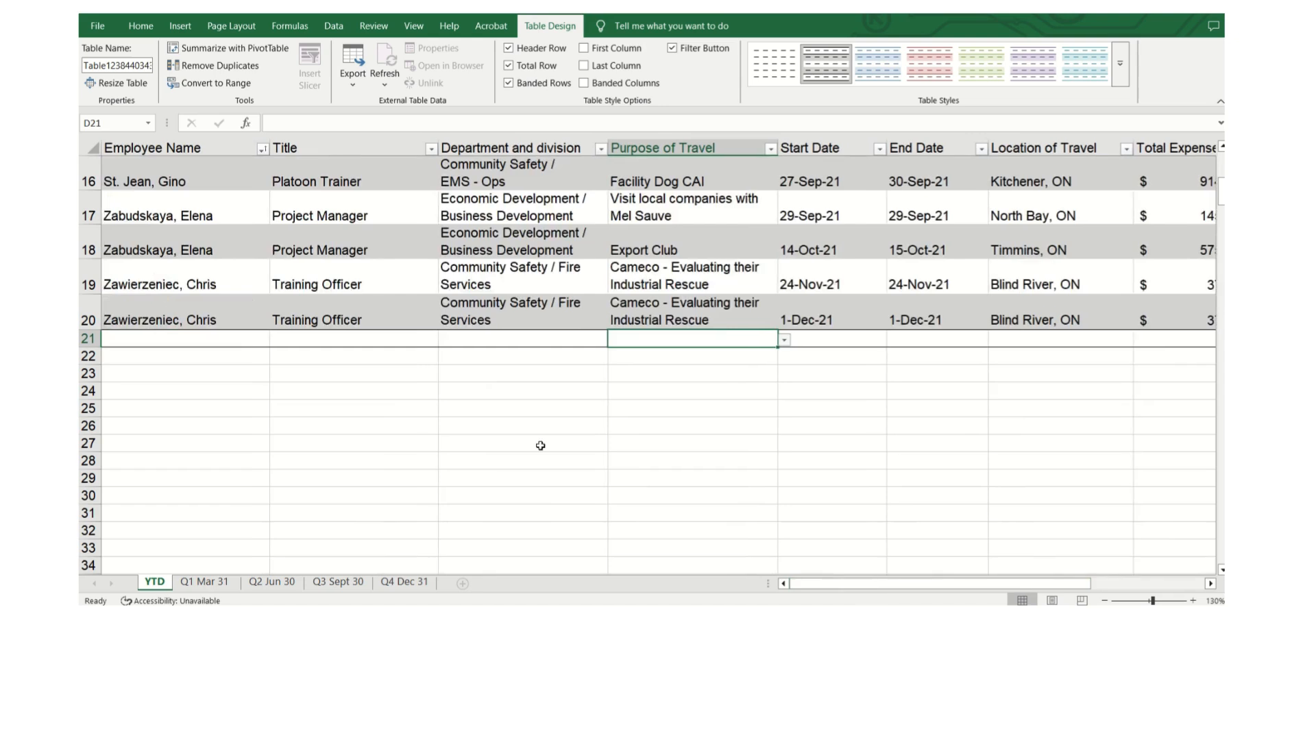
left_click(245, 337)
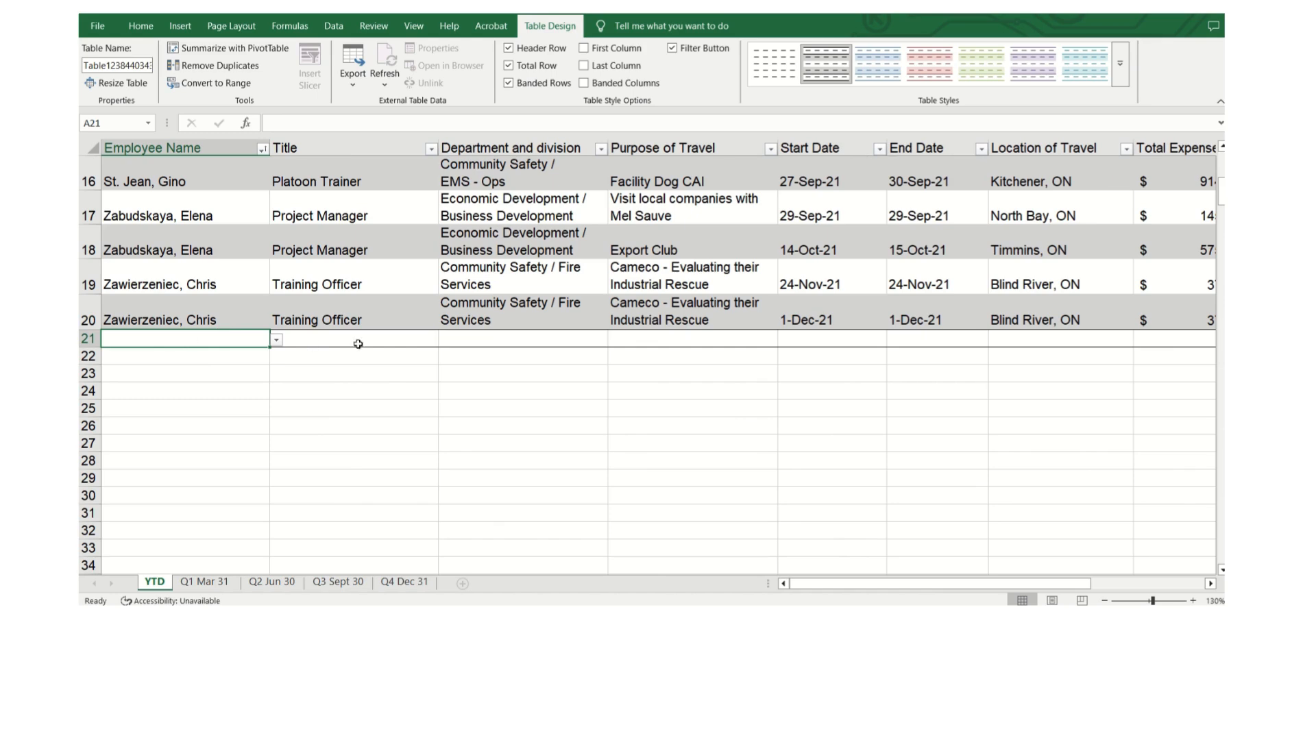
left_click(1105, 587)
scroll(288, 297, "up", 5)
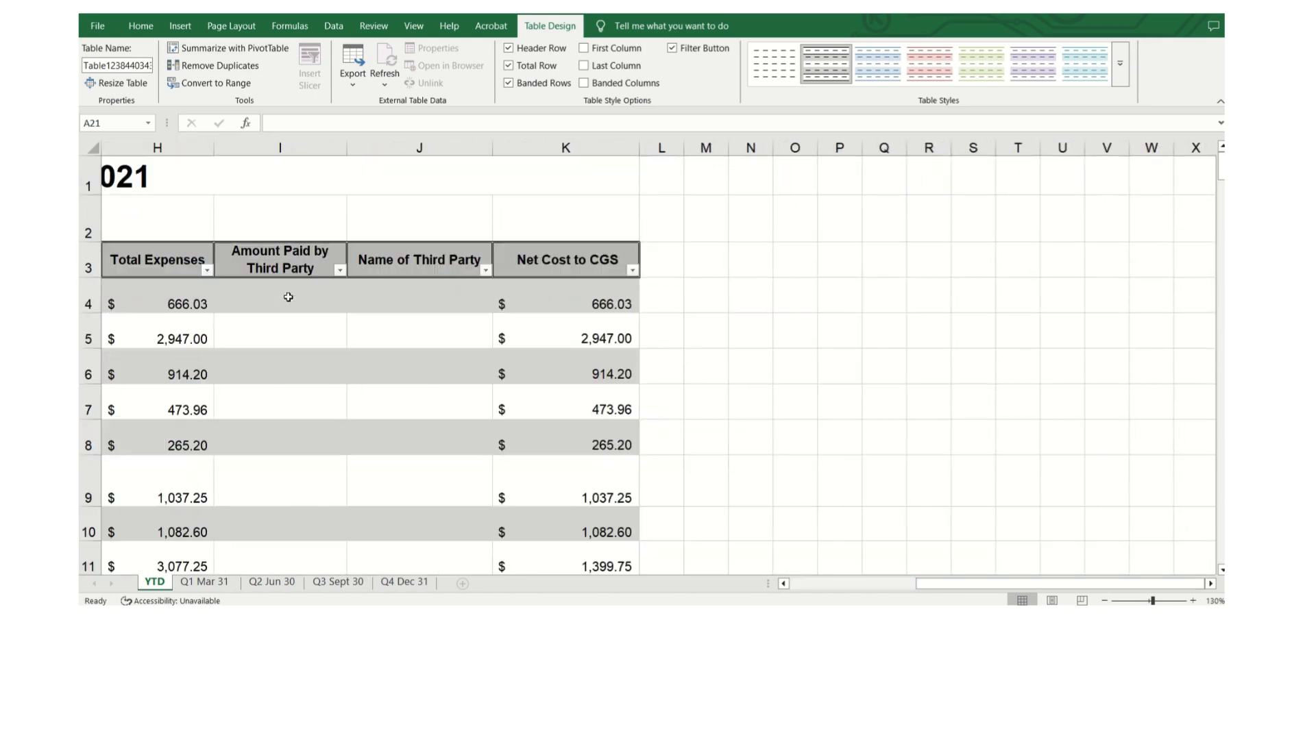
left_click(199, 220)
scroll(192, 411, "down", 4)
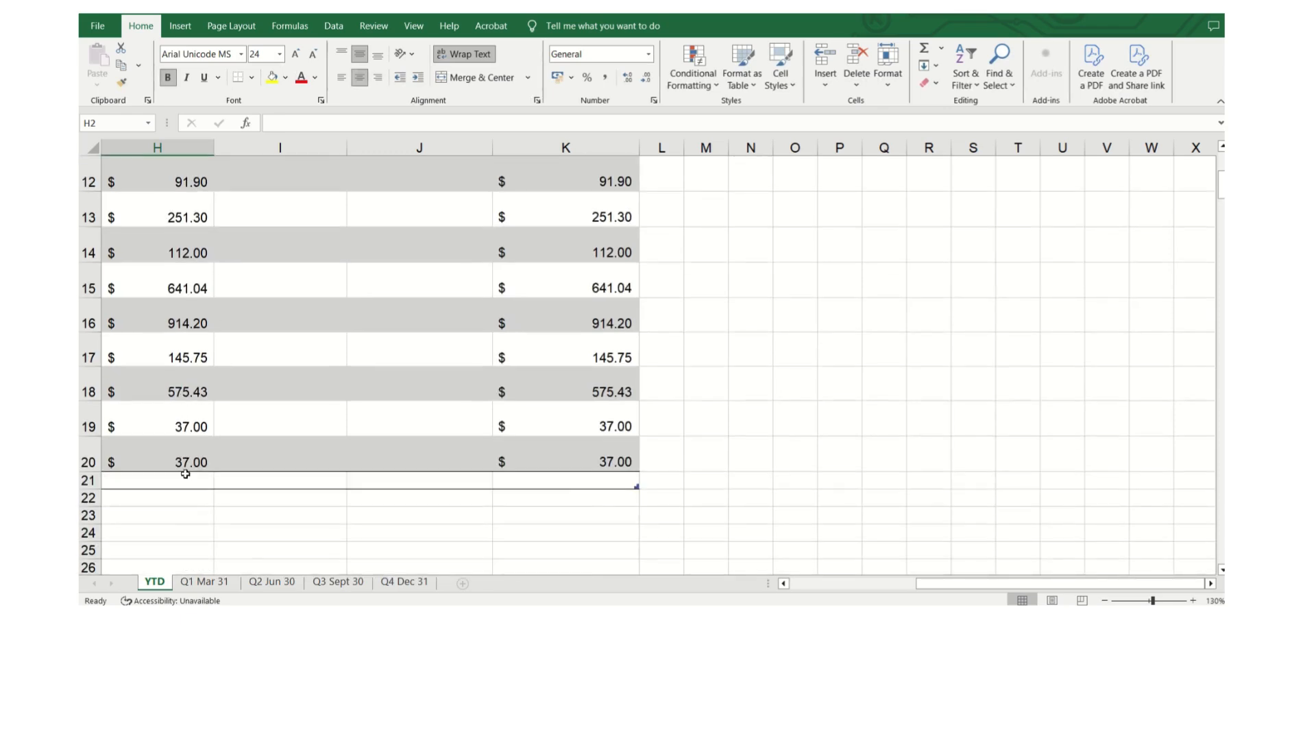
Set the Total Expenses total-row cell to the Sum function.
left_click(182, 479)
left_click_drag(949, 587, 906, 593)
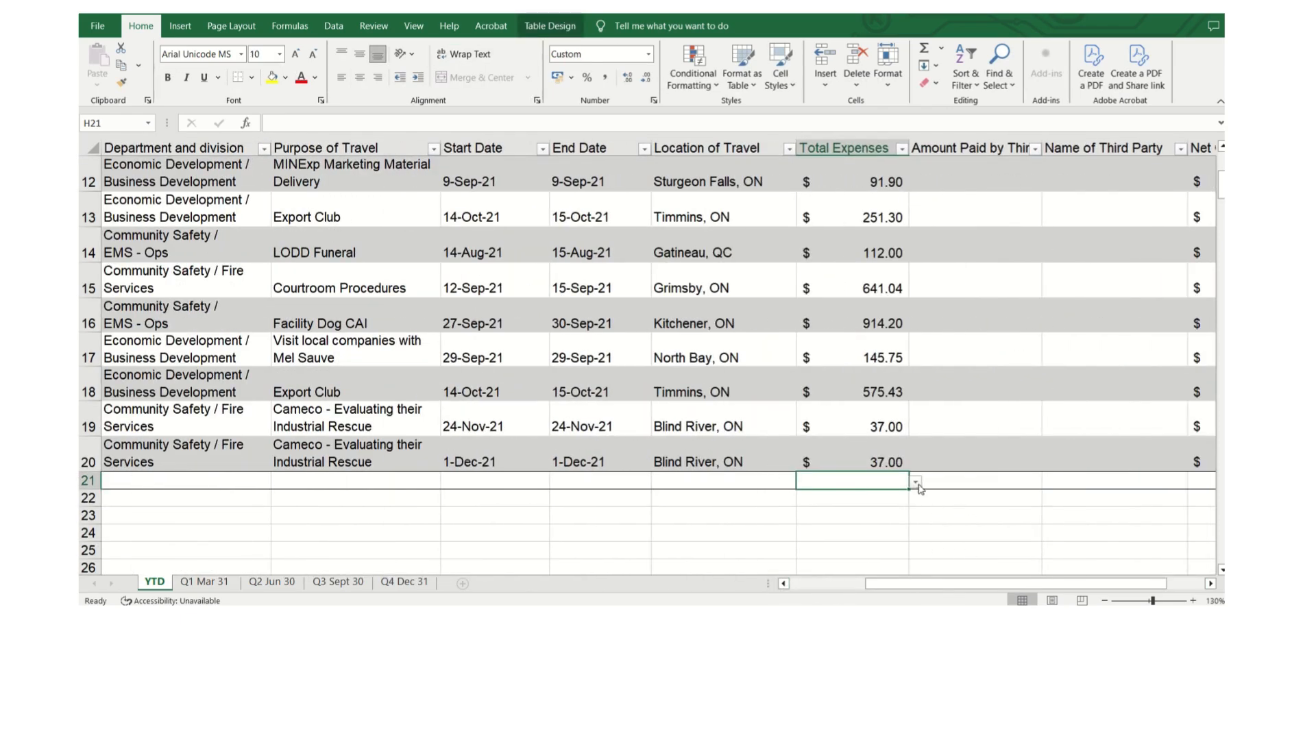
left_click(917, 483)
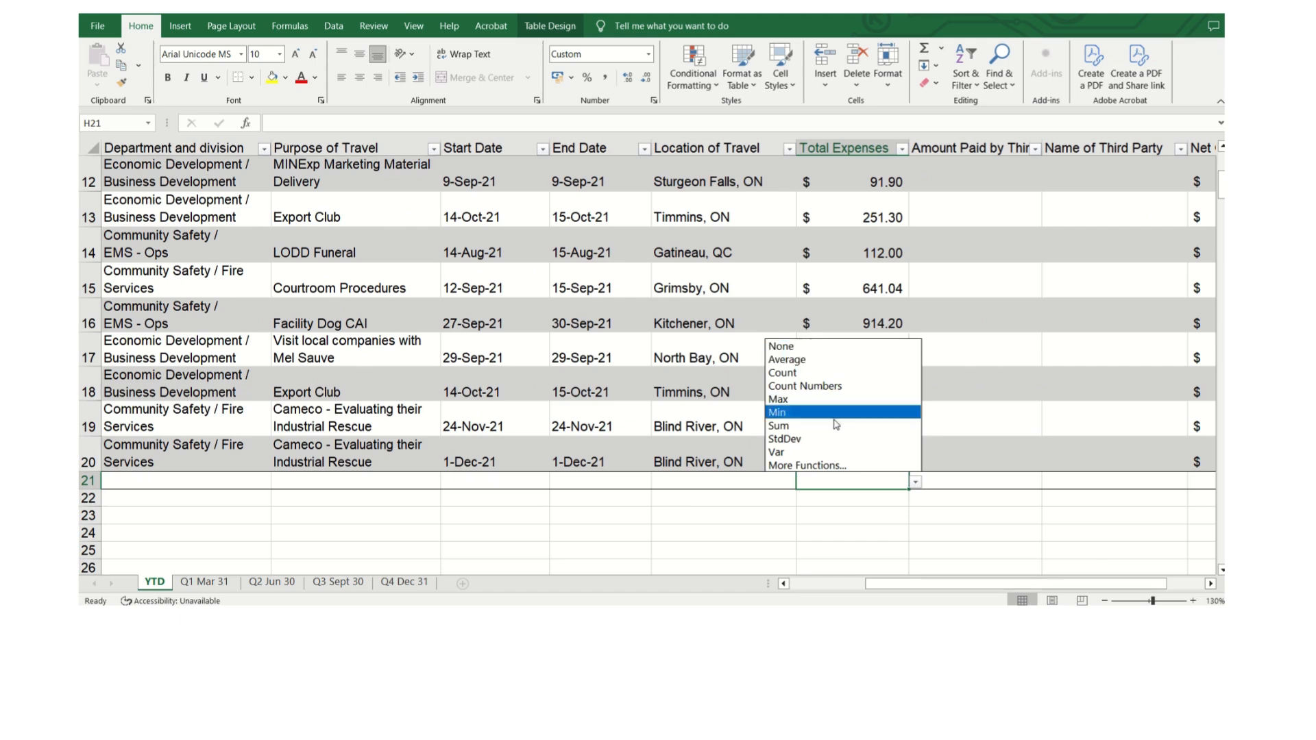
left_click(836, 426)
Set the Net Cost to CGS total-row cell to the Sum function.
left_click_drag(1006, 584, 1033, 584)
left_click(1108, 480)
left_click(1171, 482)
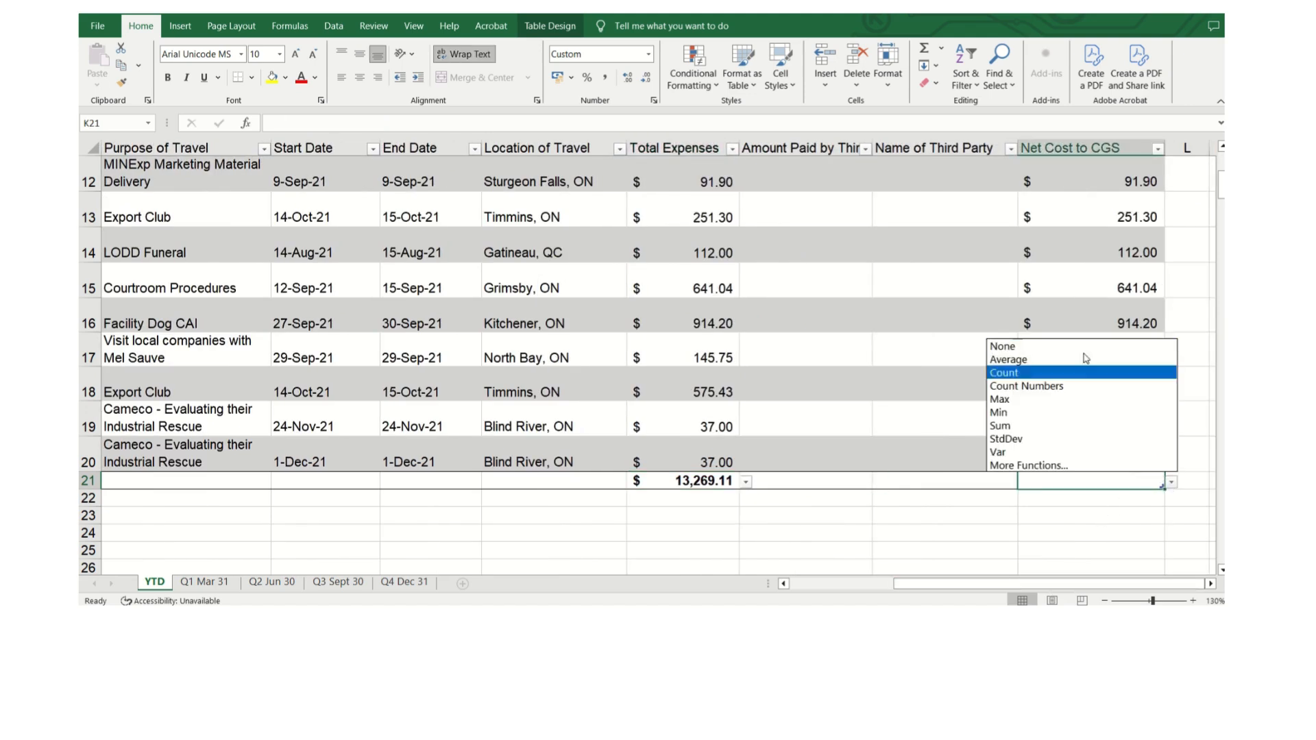
left_click(1066, 426)
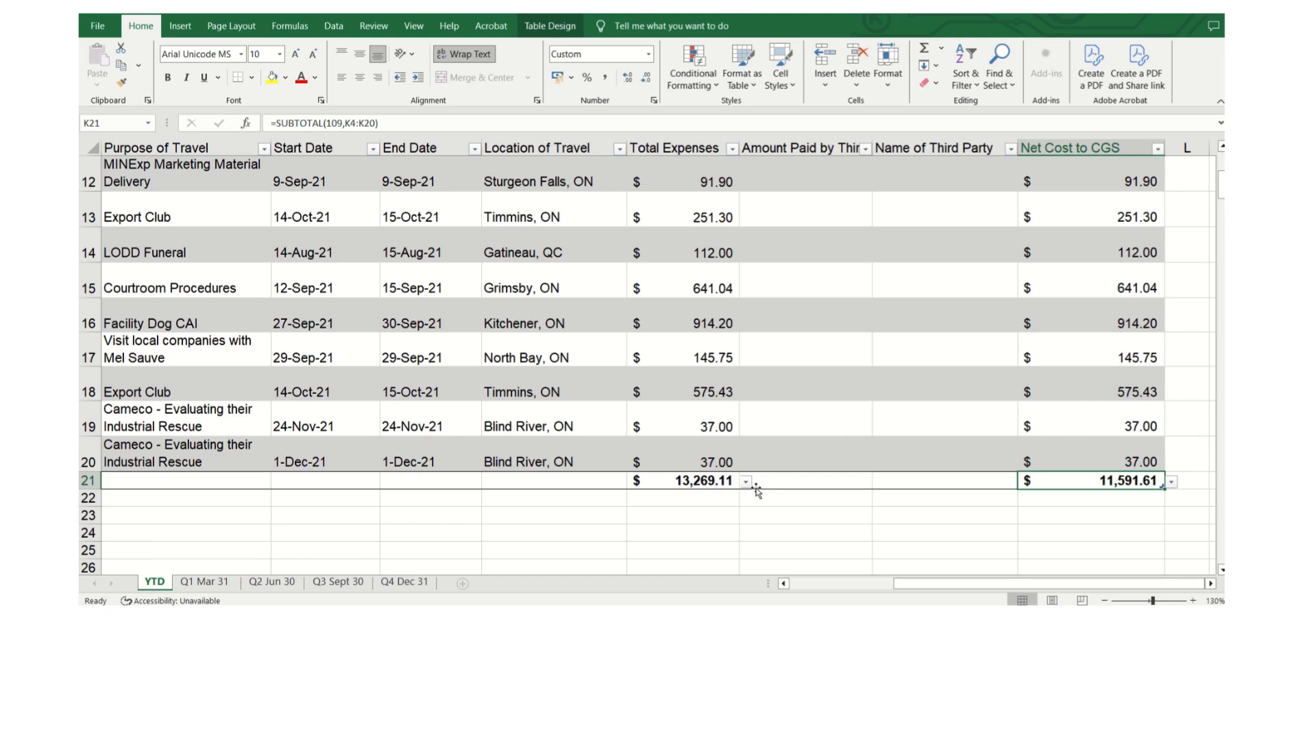